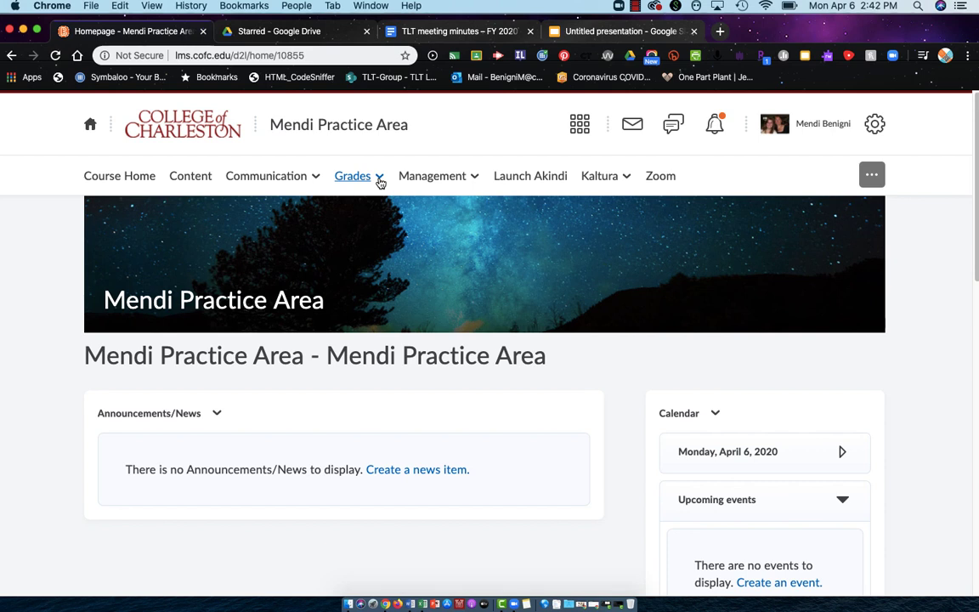
# Open the course's Grades tool and start a new grade category named Quizzes
pyautogui.click(380, 181)
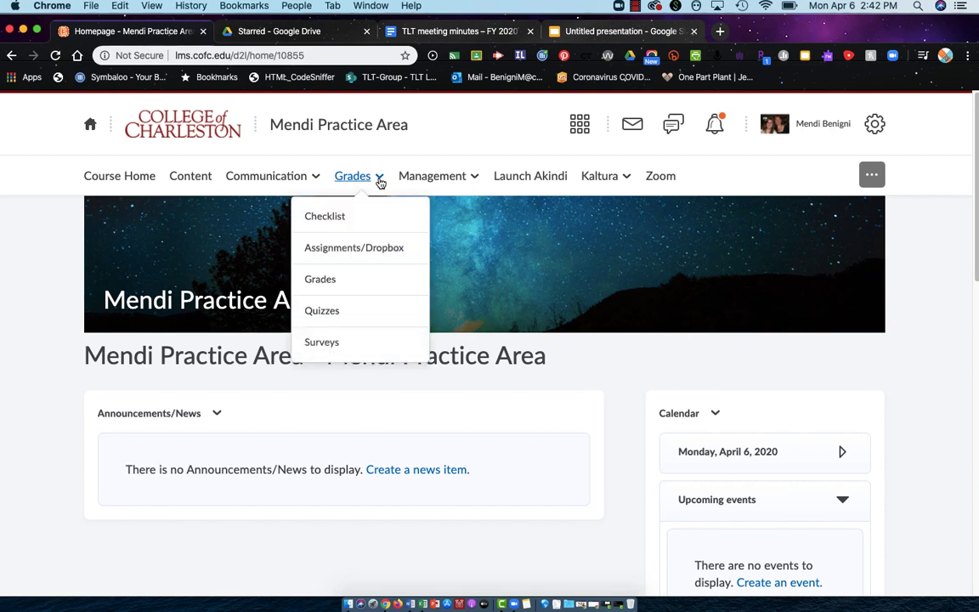
pyautogui.click(350, 287)
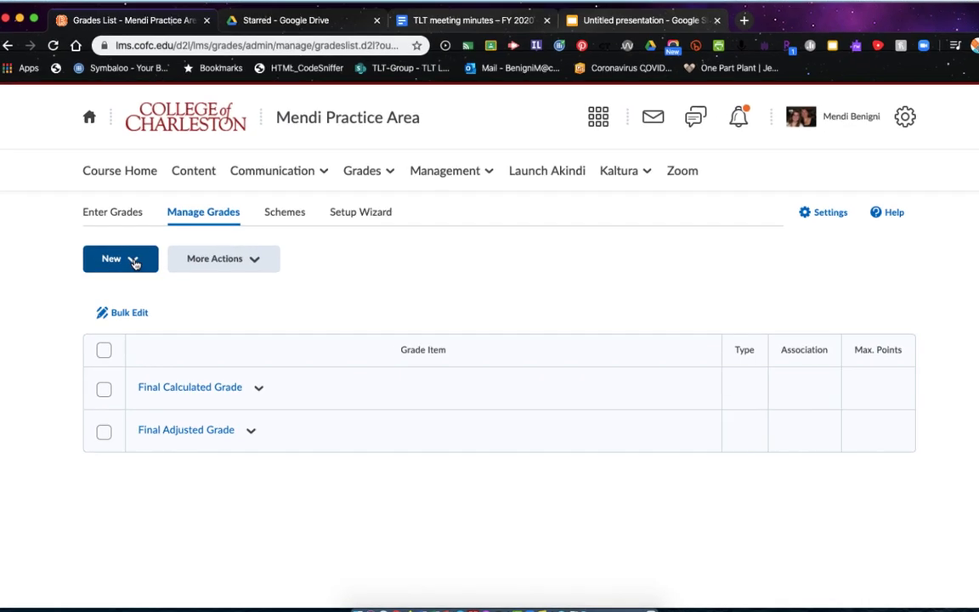
pyautogui.click(133, 263)
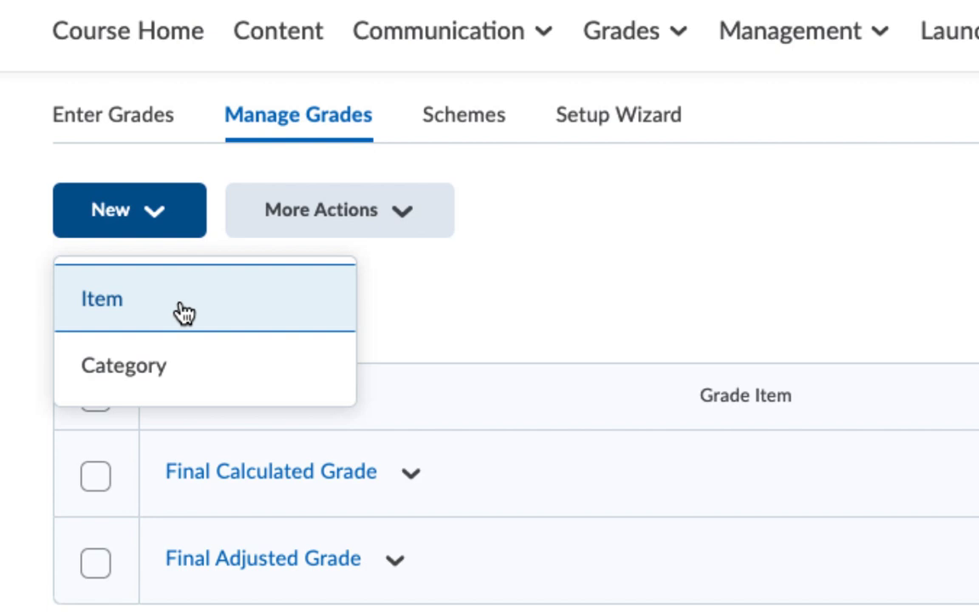
pyautogui.click(126, 369)
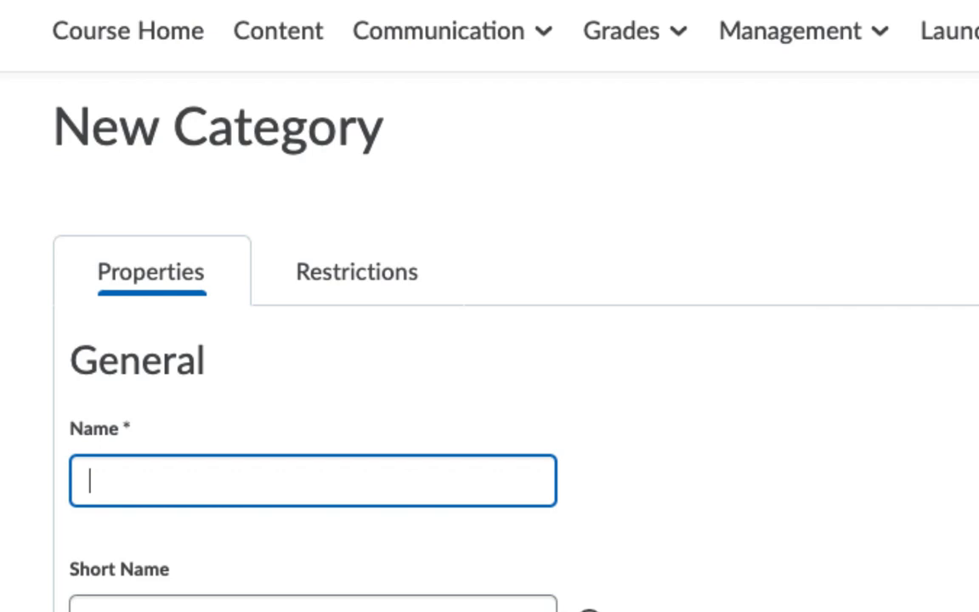
pyautogui.write('Quizzes')
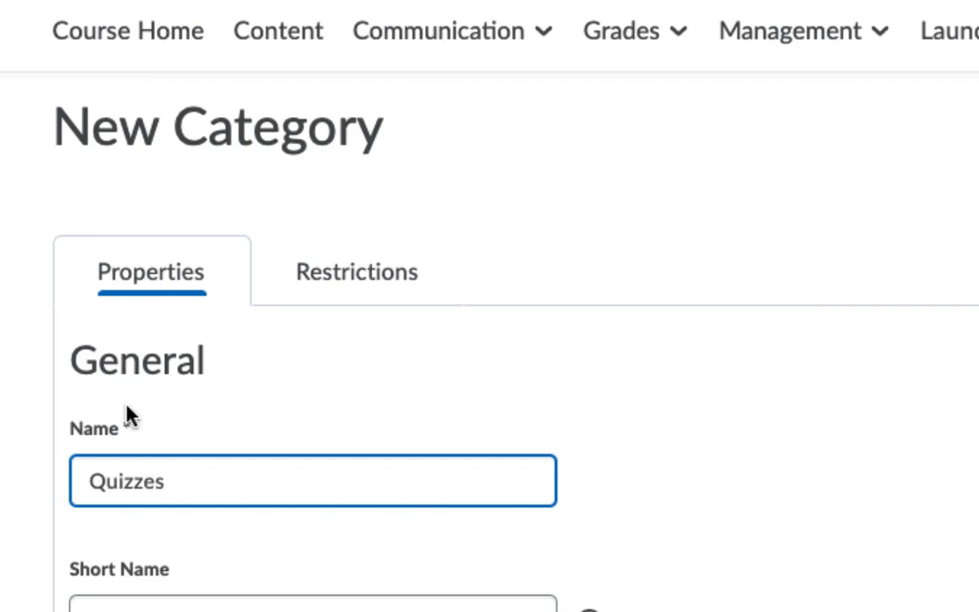
# Distribute points across all items in the Quizzes category at 10 points per item, dropping the 2 lowest non-bonus items for each user
pyautogui.scroll(-3, 128, 414)
pyautogui.scroll(-2, 127, 414)
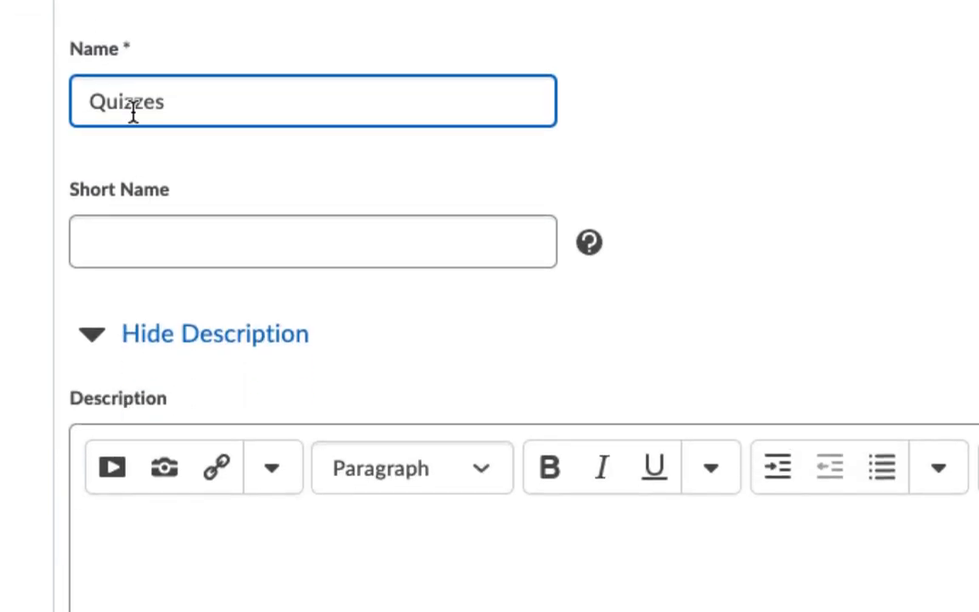
pyautogui.click(149, 238)
pyautogui.scroll(-3, 147, 237)
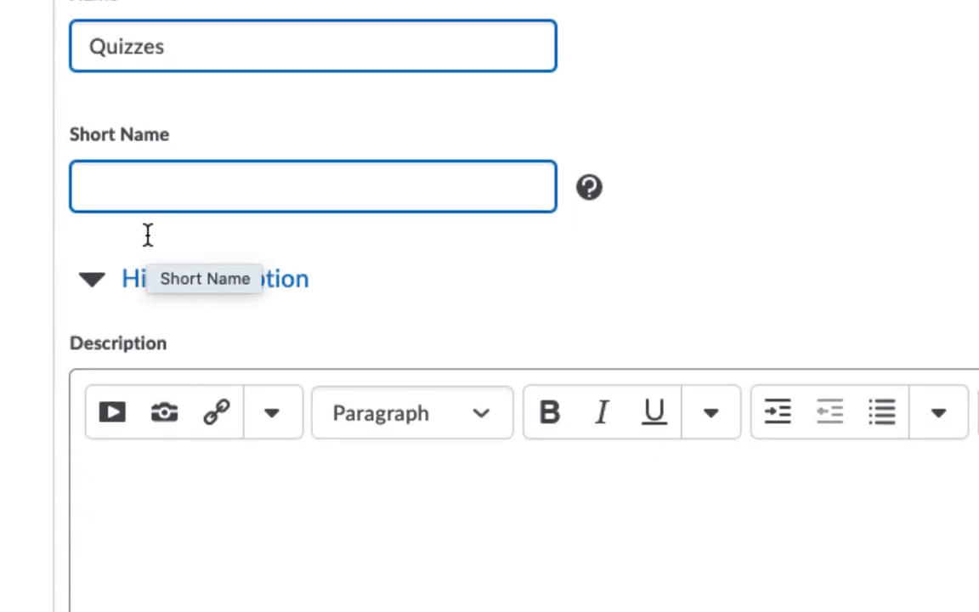
pyautogui.scroll(-7, 159, 292)
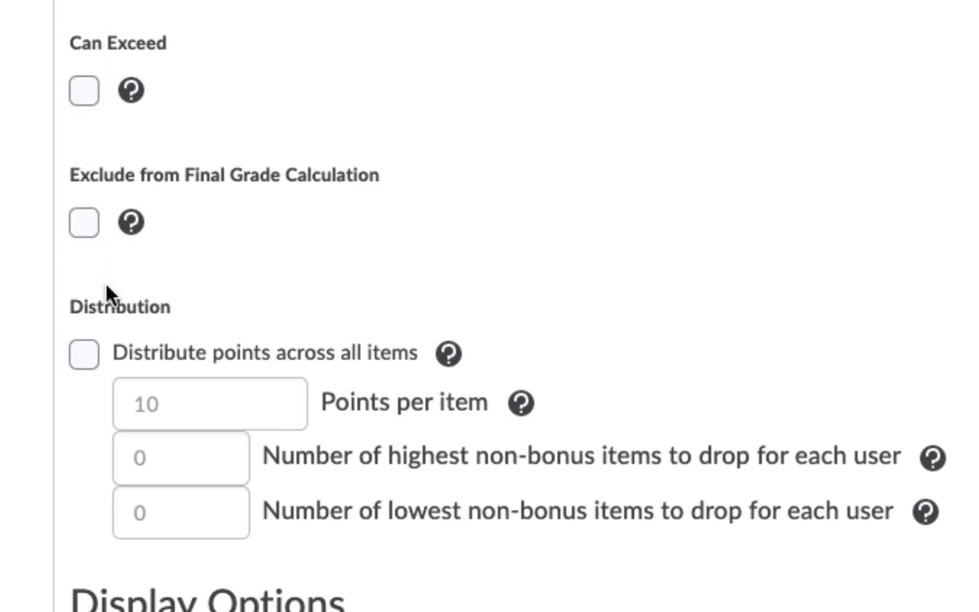
pyautogui.scroll(-2, 107, 376)
pyautogui.scroll(1, 109, 382)
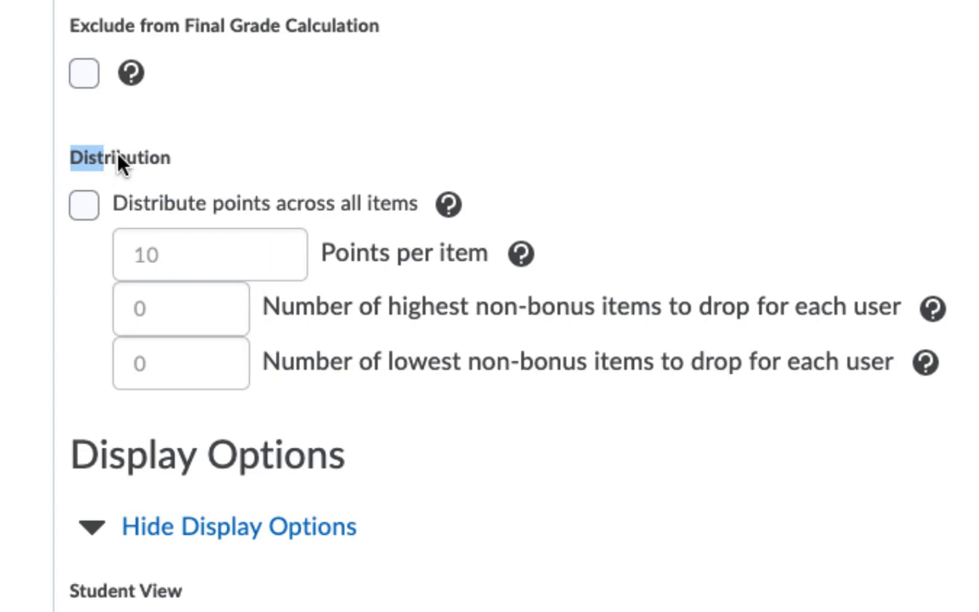
pyautogui.moveTo(118, 156); pyautogui.dragTo(223, 159)
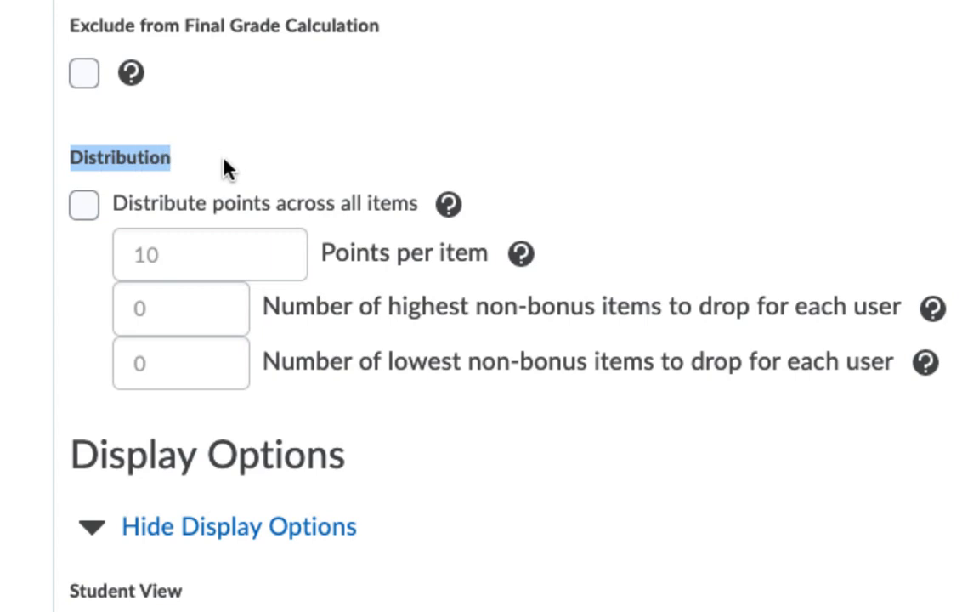
pyautogui.click(89, 207)
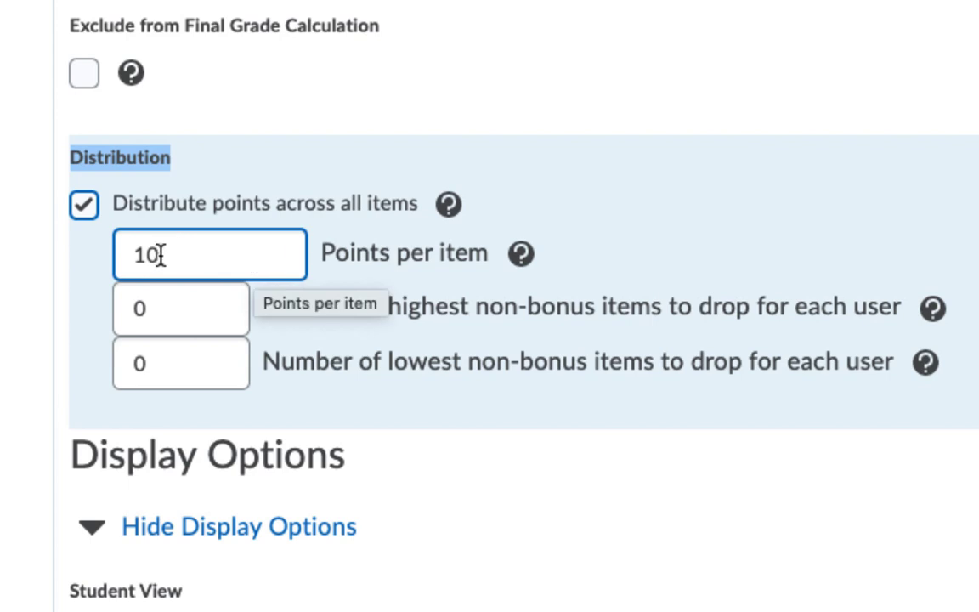
pyautogui.moveTo(160, 255); pyautogui.dragTo(100, 259)
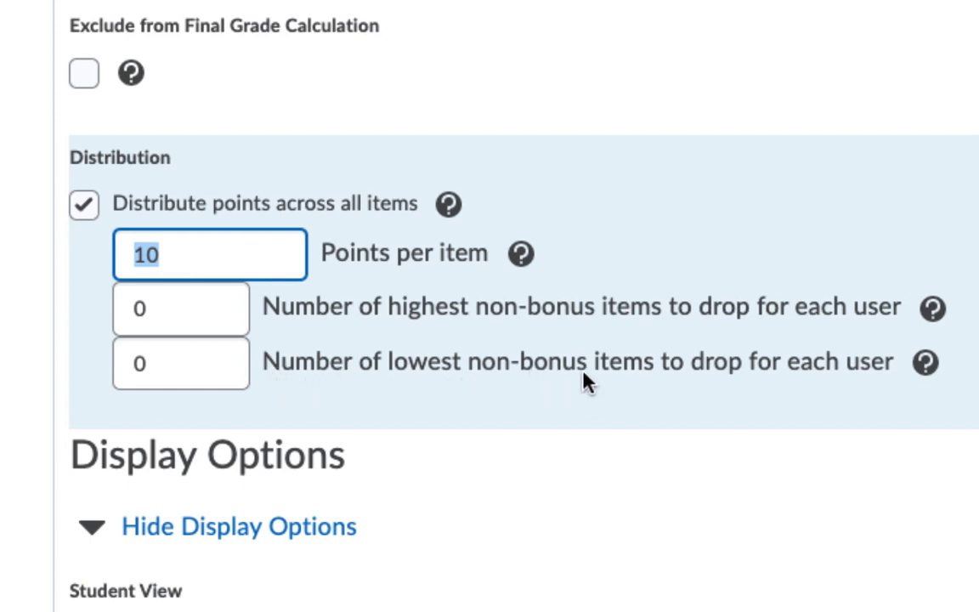
pyautogui.doubleClick(159, 371)
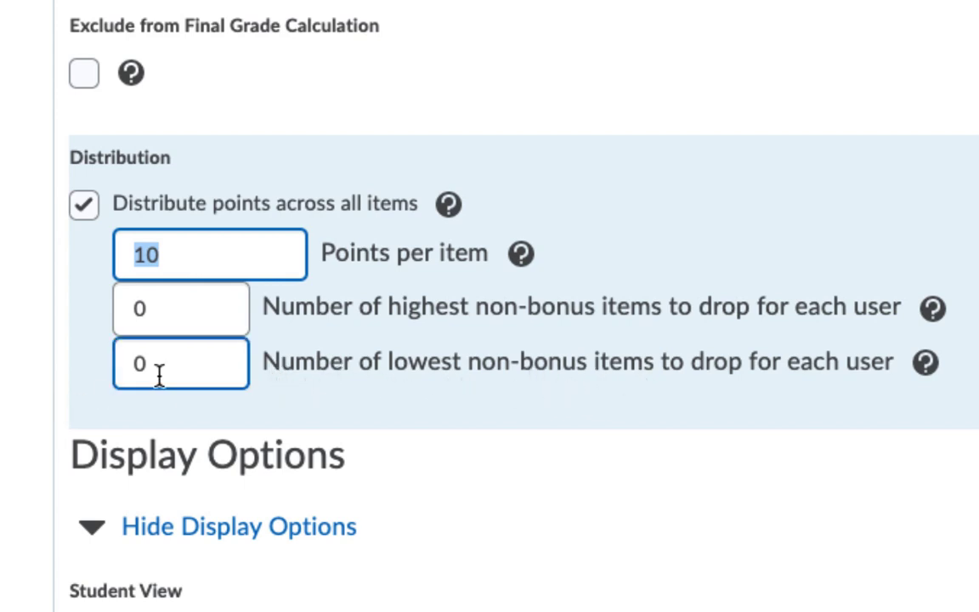
pyautogui.write('2')
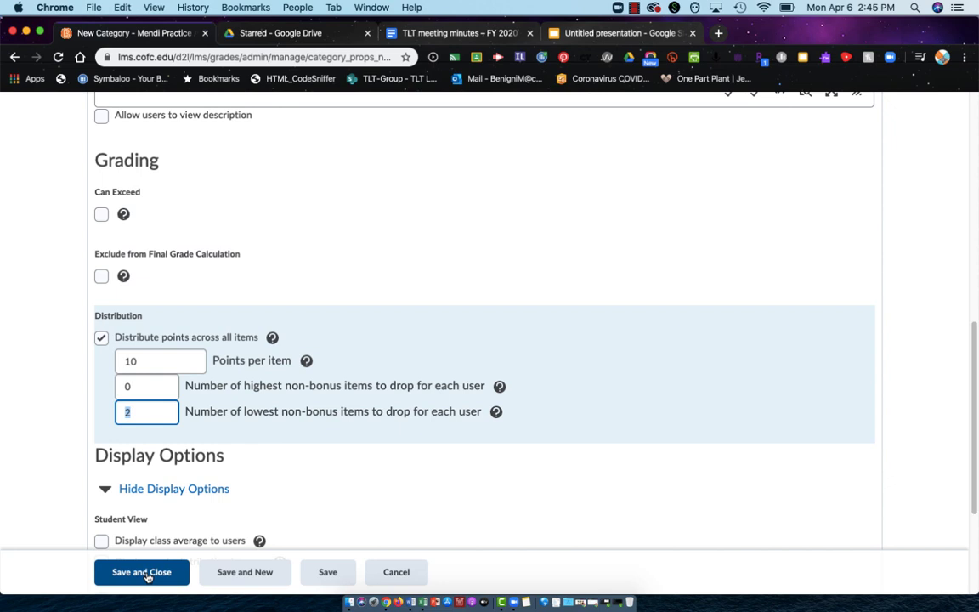
# Review the Quizzes category's name and distribution settings, and save and close the category
pyautogui.scroll(10, 234, 438)
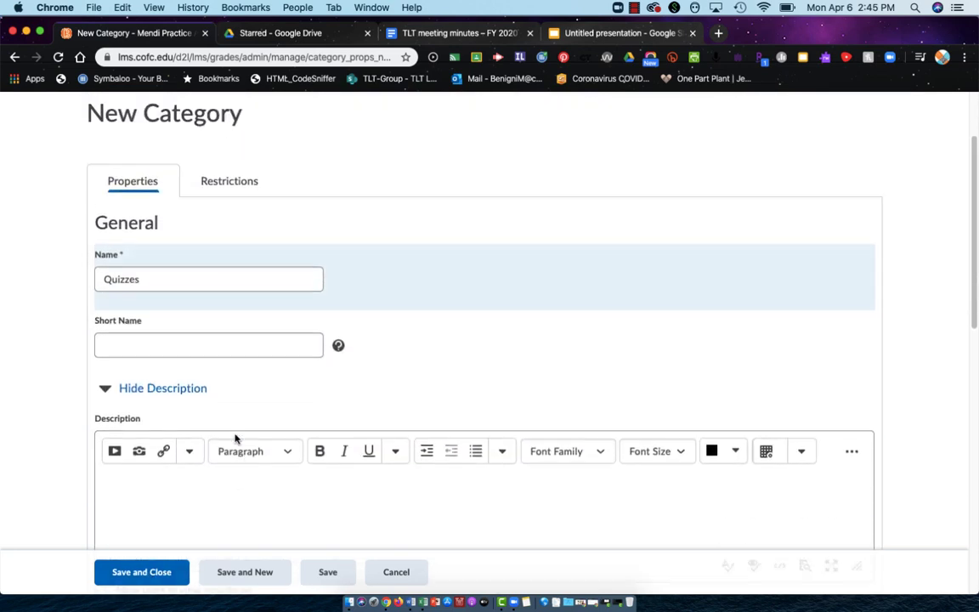
pyautogui.click(149, 307)
pyautogui.press('Tab')
pyautogui.scroll(-3, 322, 377)
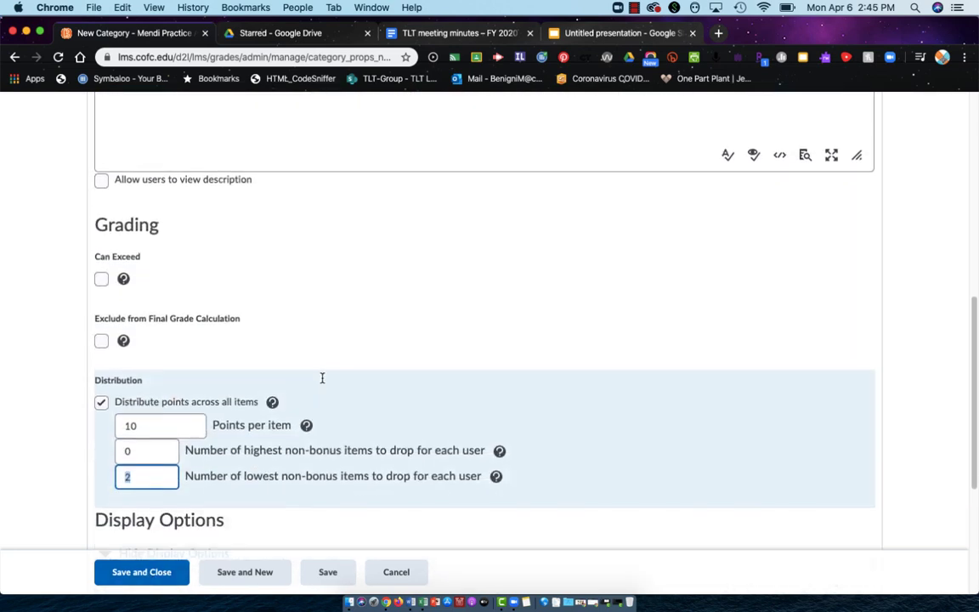
pyautogui.scroll(-2, 322, 380)
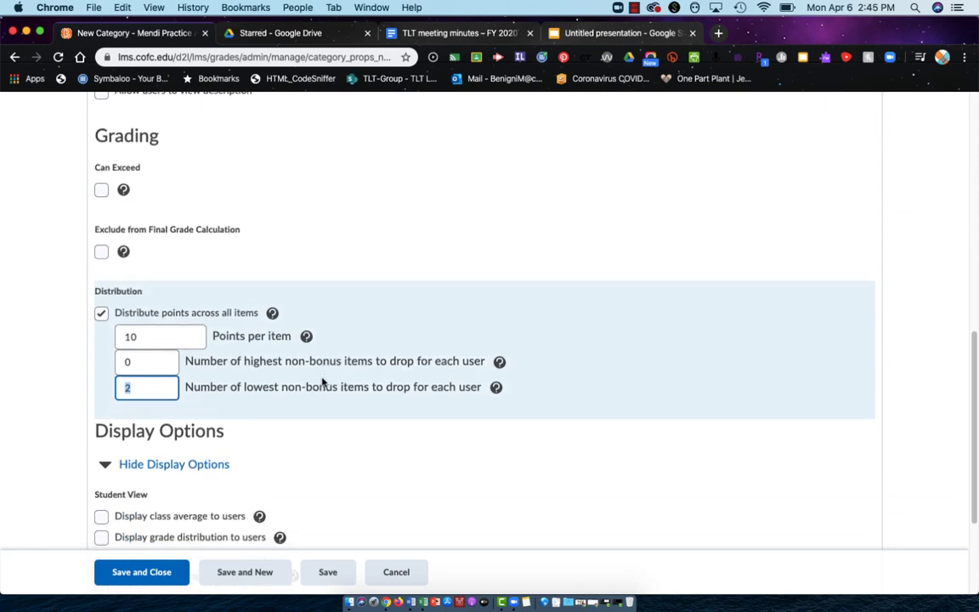
pyautogui.click(101, 311)
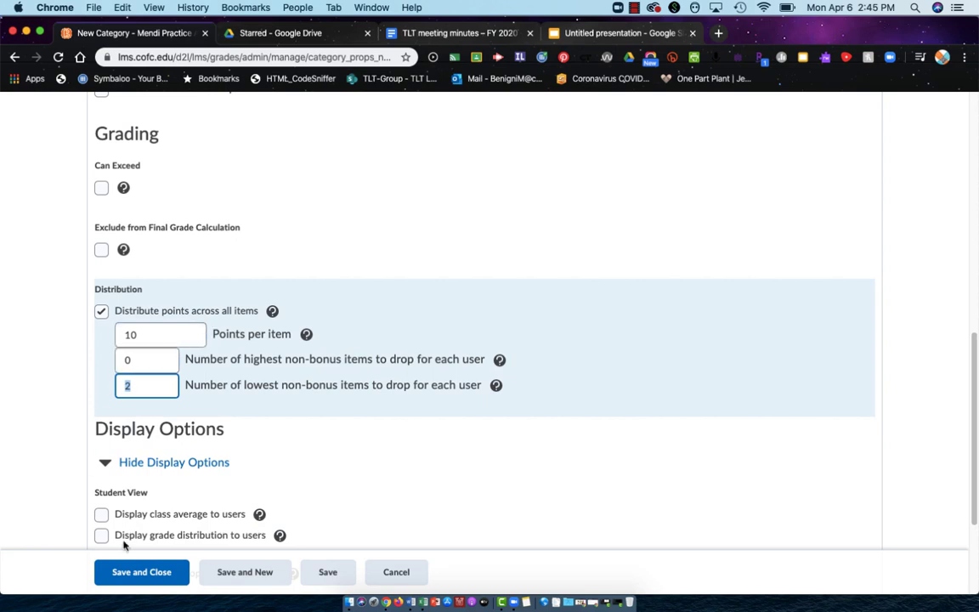
pyautogui.click(133, 574)
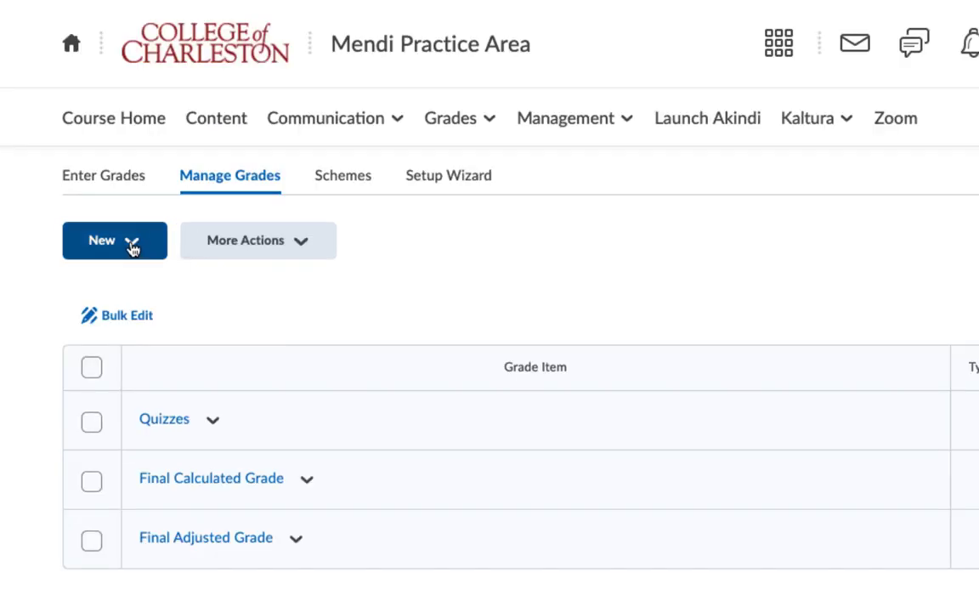
# Start a new grade item of type Numeric and name it Quiz 1
pyautogui.click(132, 246)
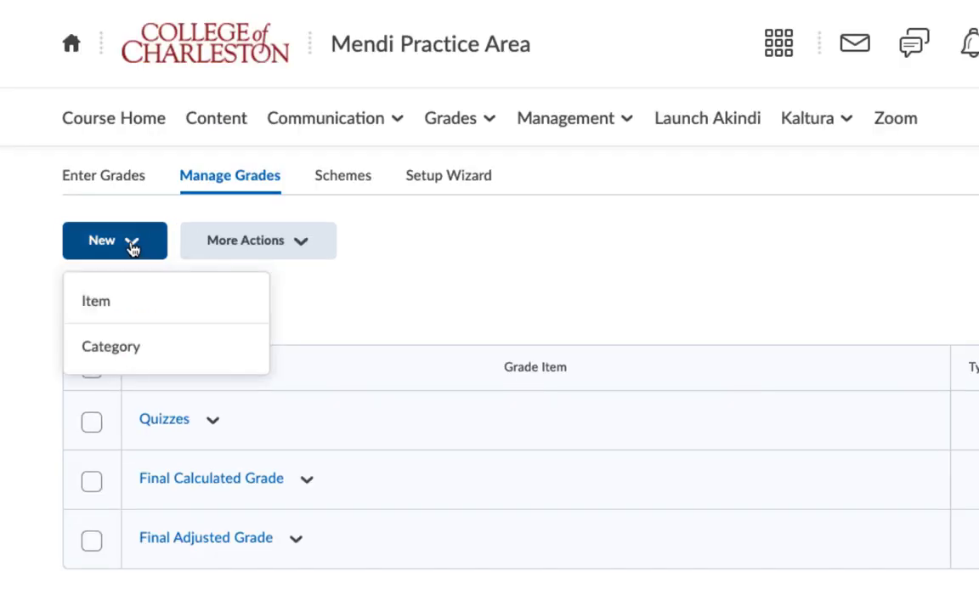
pyautogui.click(181, 313)
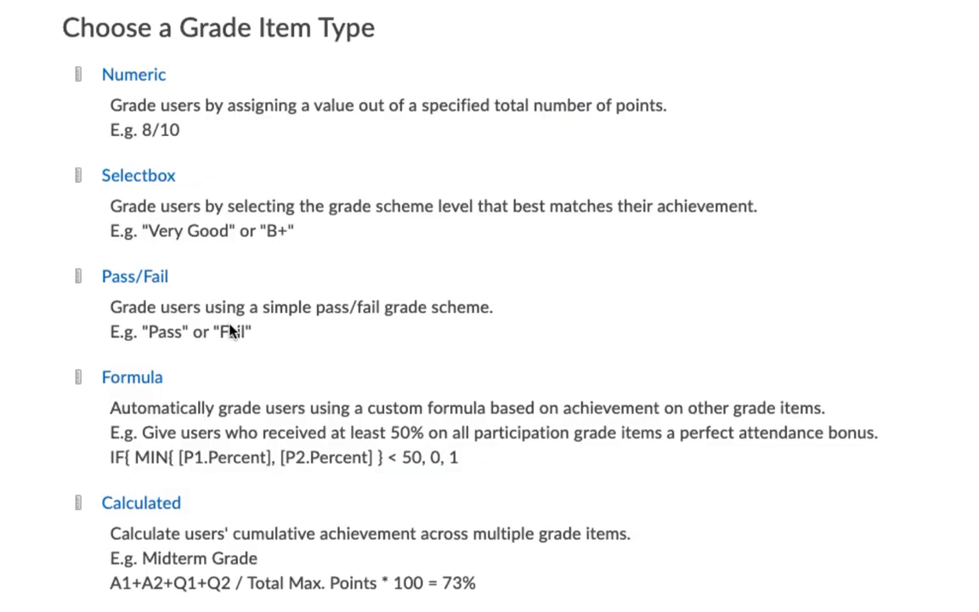
pyautogui.scroll(5, 230, 331)
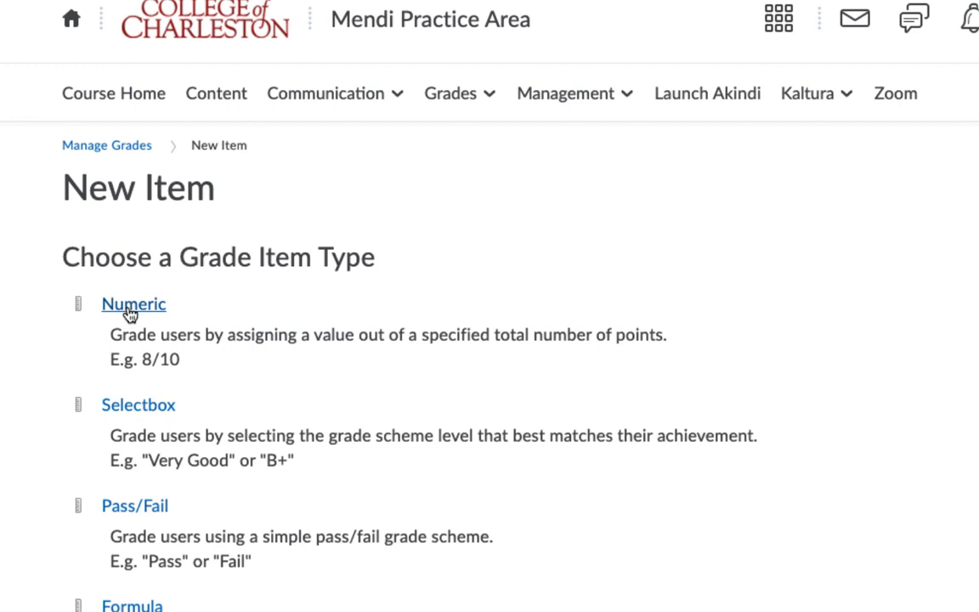
pyautogui.click(130, 314)
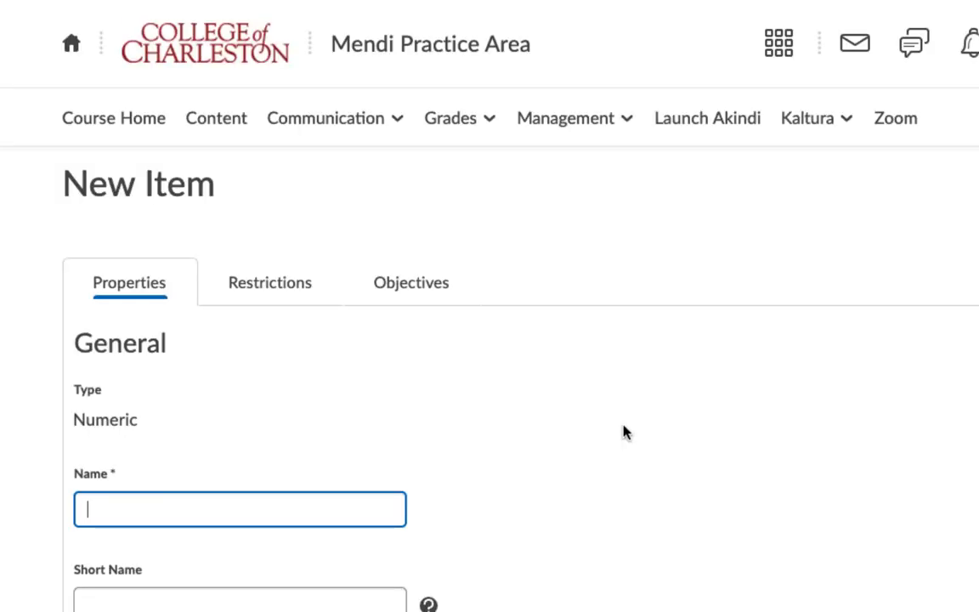
pyautogui.scroll(-3, 623, 431)
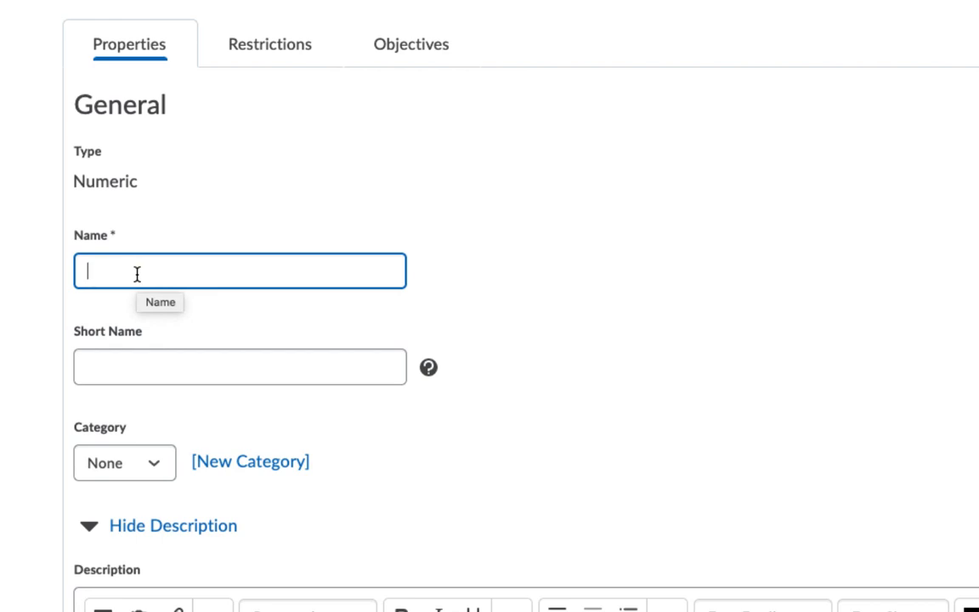
pyautogui.write('Quiz 1')
# Assign the Quiz 1 grade item to the Quizzes category
pyautogui.scroll(-3, 548, 452)
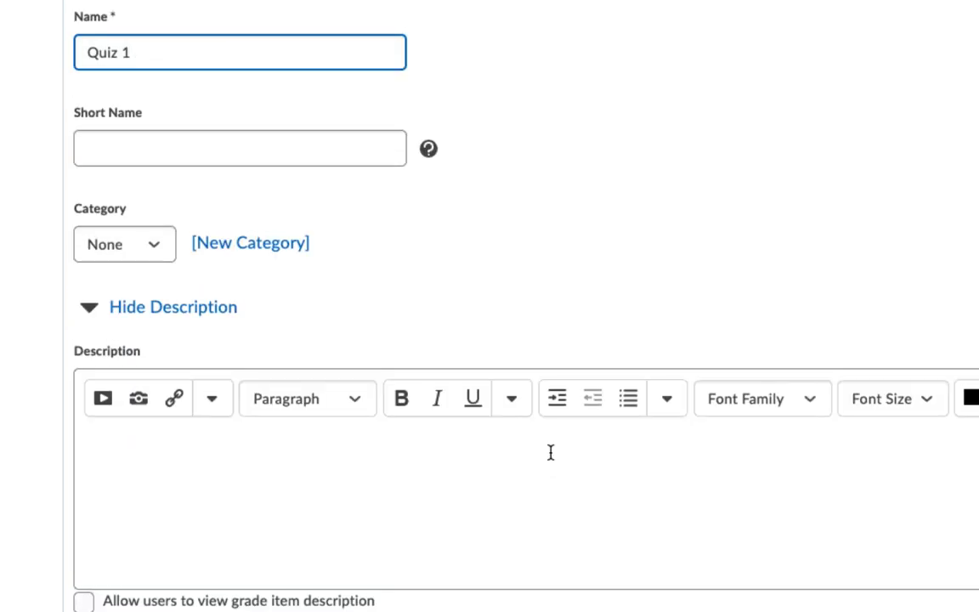
pyautogui.click(158, 246)
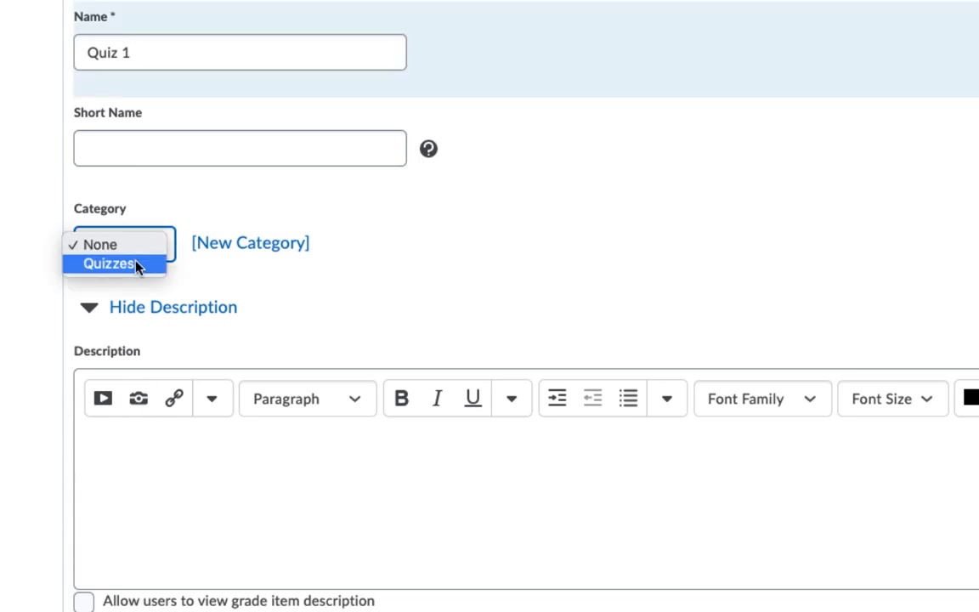
pyautogui.click(134, 266)
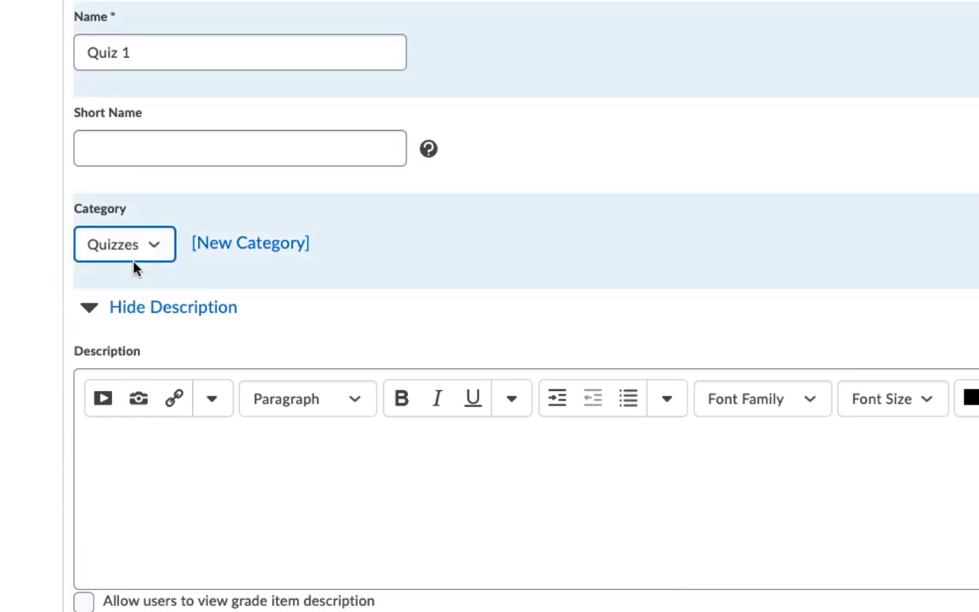
pyautogui.click(182, 282)
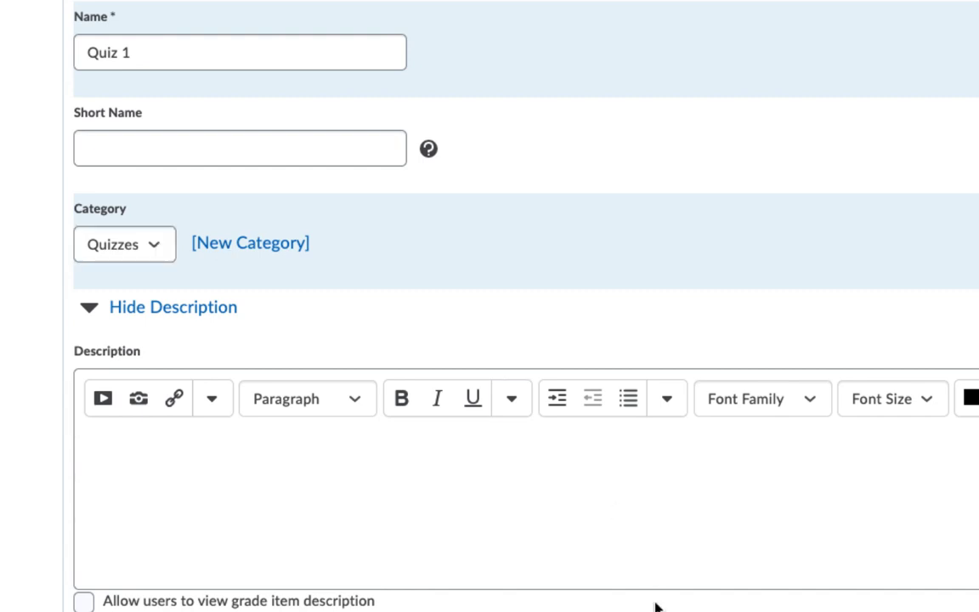
# Try the Can Exceed and Bonus options in Quiz 1's grading settings and clear both again
pyautogui.scroll(-1, 608, 543)
pyautogui.scroll(-1, 607, 542)
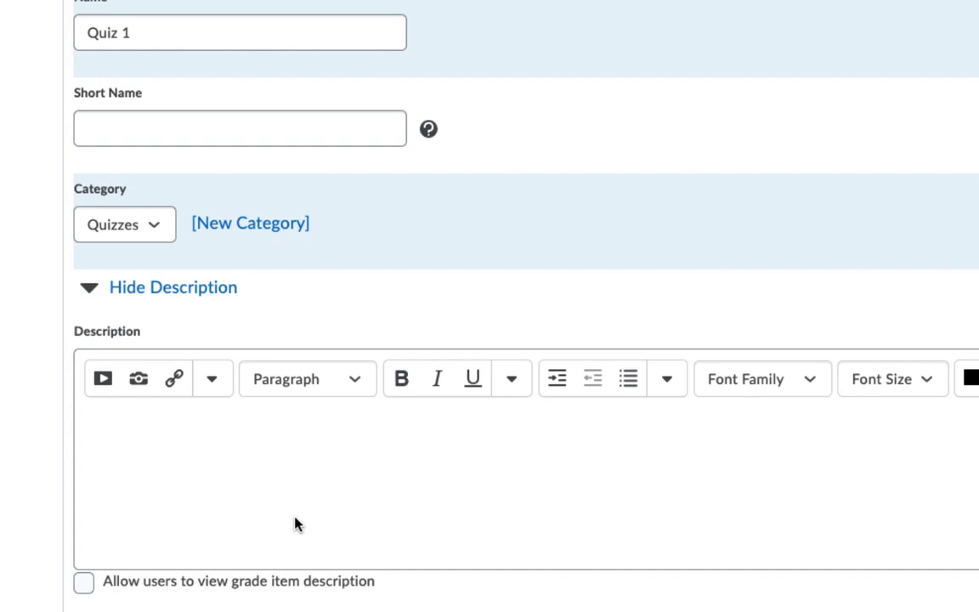
pyautogui.scroll(-4, 295, 522)
pyautogui.scroll(-3, 295, 523)
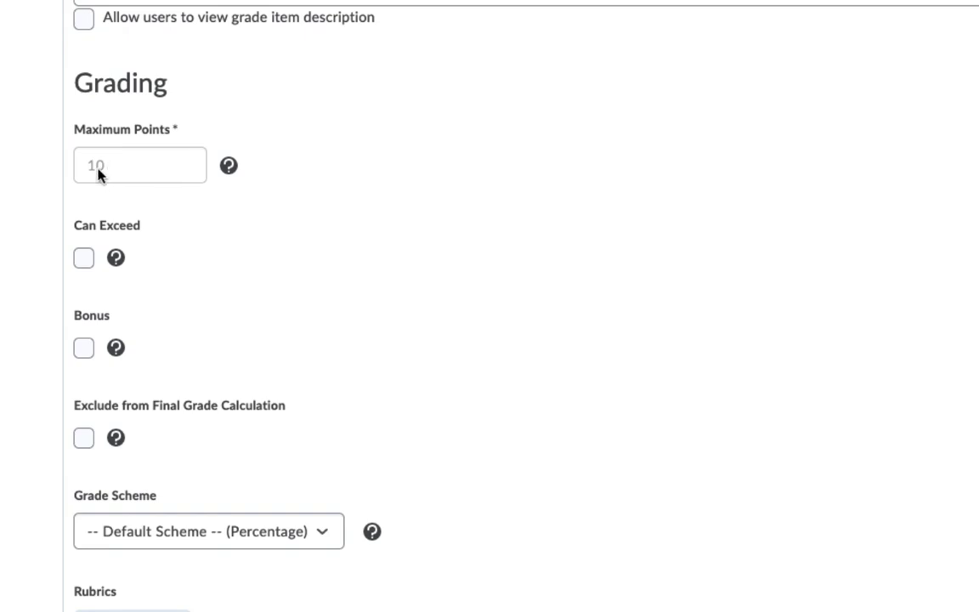
pyautogui.scroll(-3, 97, 172)
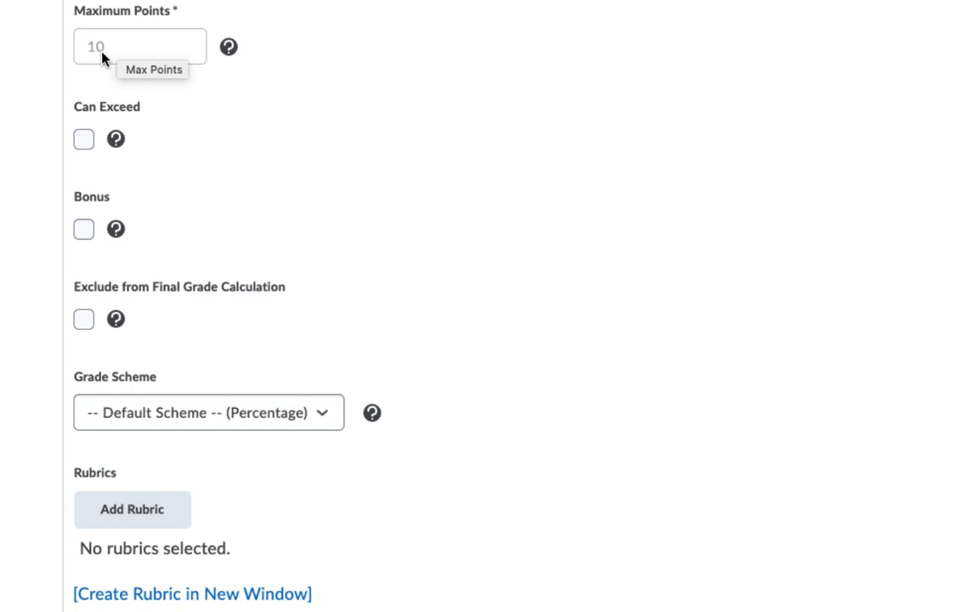
pyautogui.click(84, 139)
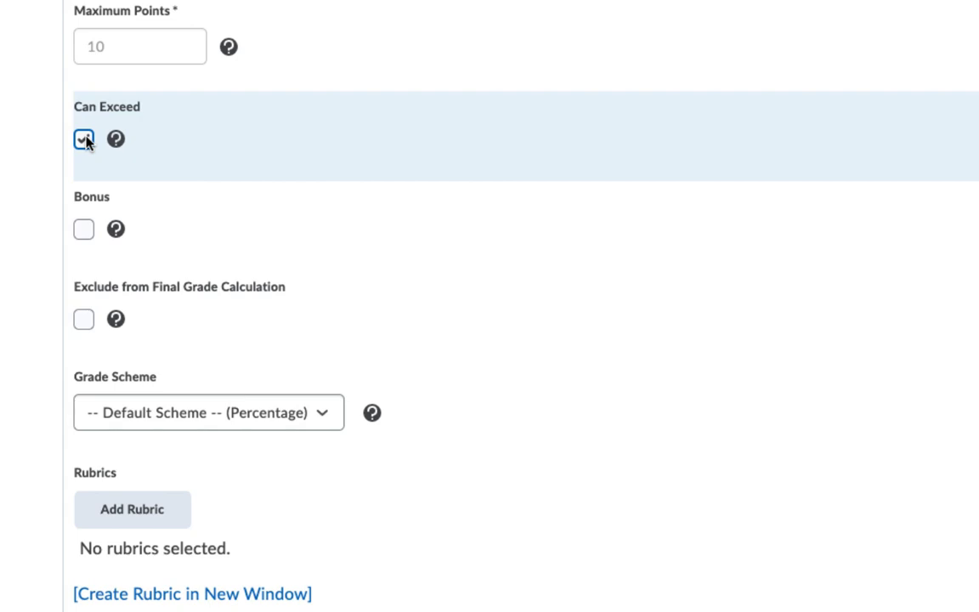
pyautogui.click(84, 139)
pyautogui.scroll(-1, 286, 160)
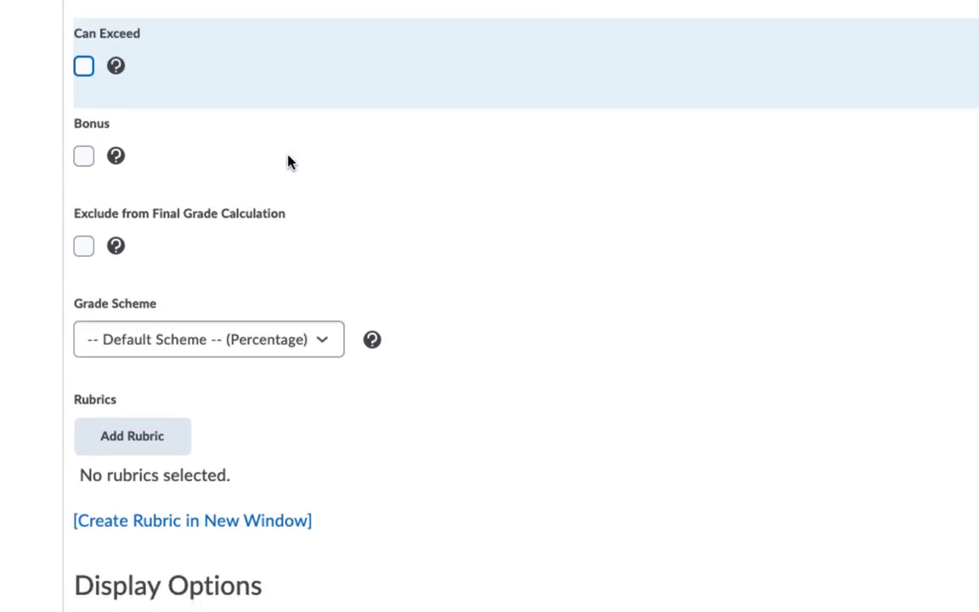
pyautogui.click(84, 156)
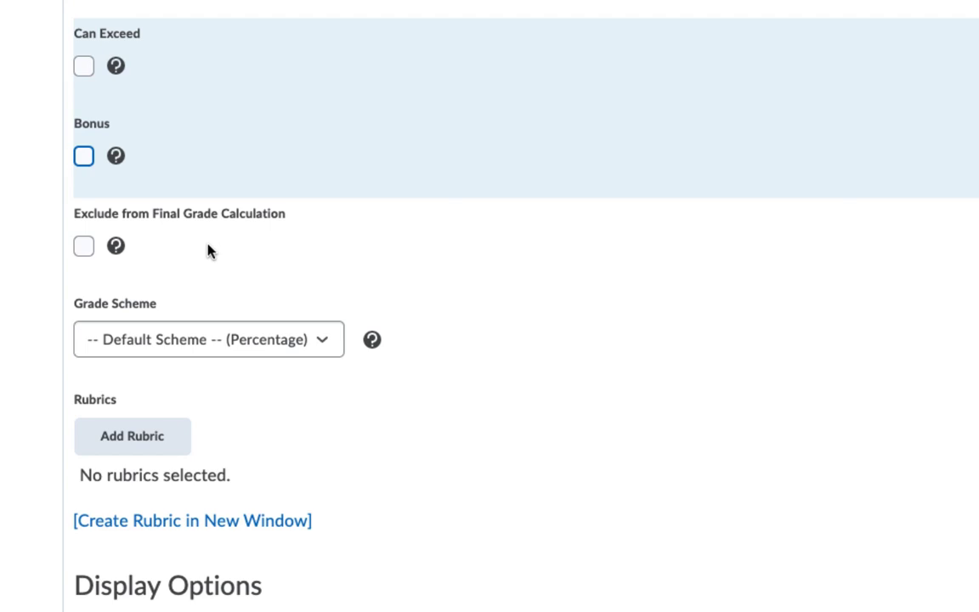
pyautogui.scroll(-1, 208, 249)
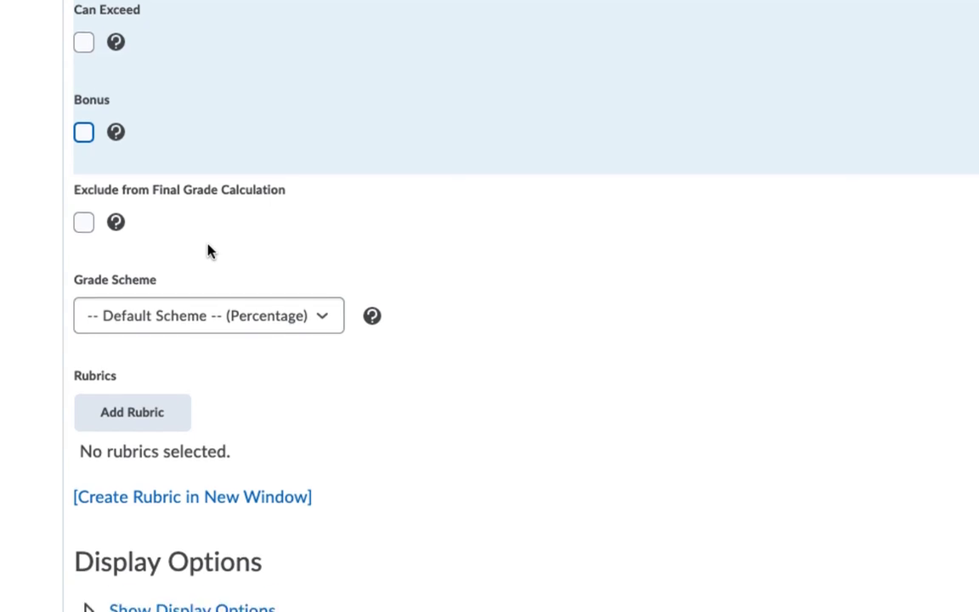
# Try the Exclude from Final Grade Calculation option and the Hide from Users restriction on Quiz 1, clearing both again
pyautogui.click(83, 224)
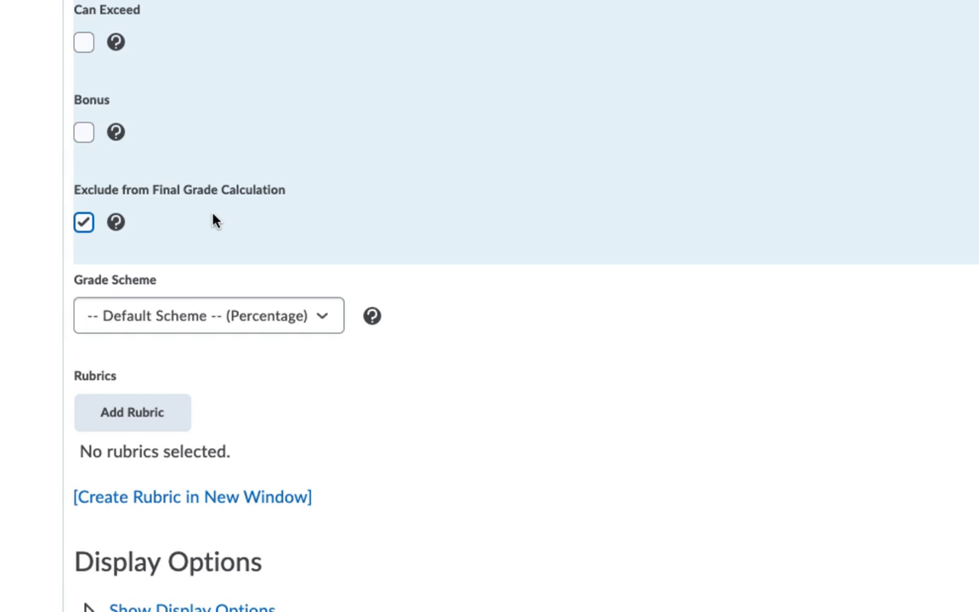
pyautogui.press('space')
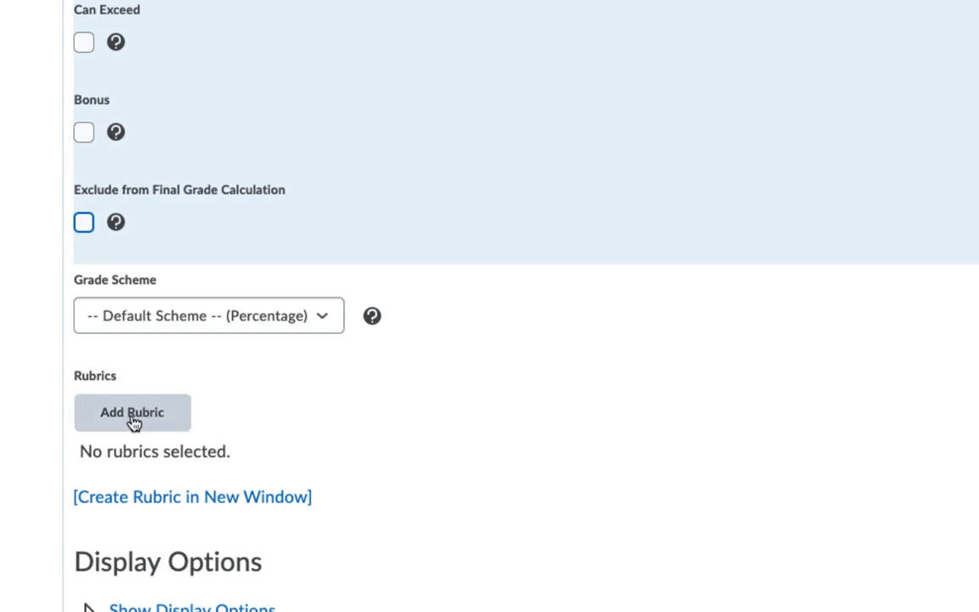
pyautogui.scroll(8, 345, 529)
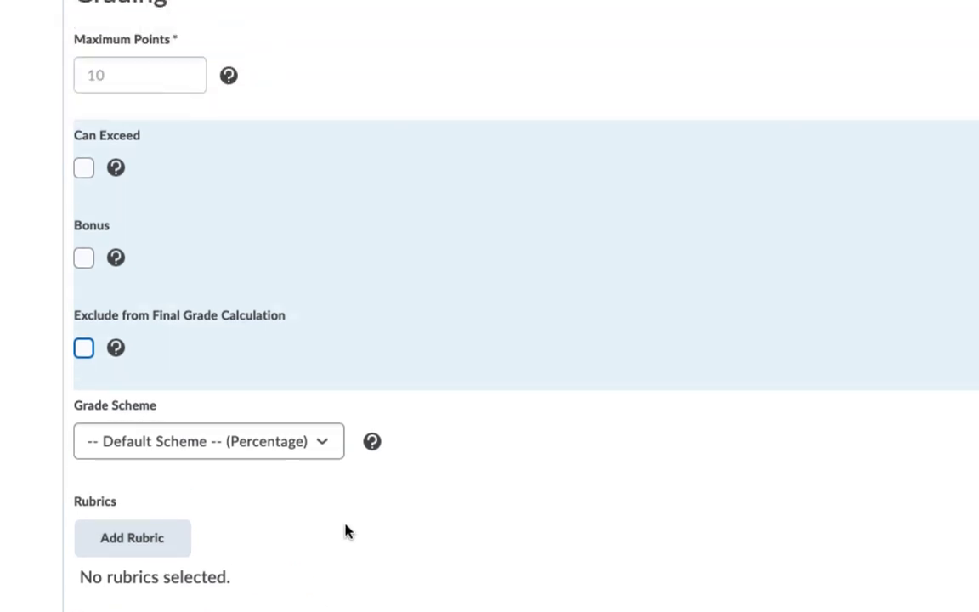
pyautogui.scroll(6, 345, 529)
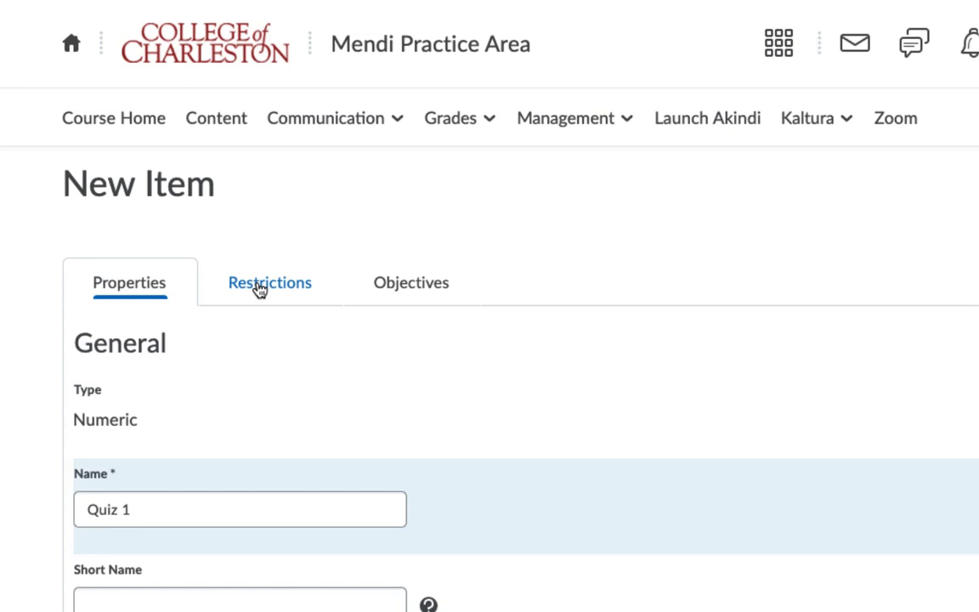
pyautogui.click(260, 287)
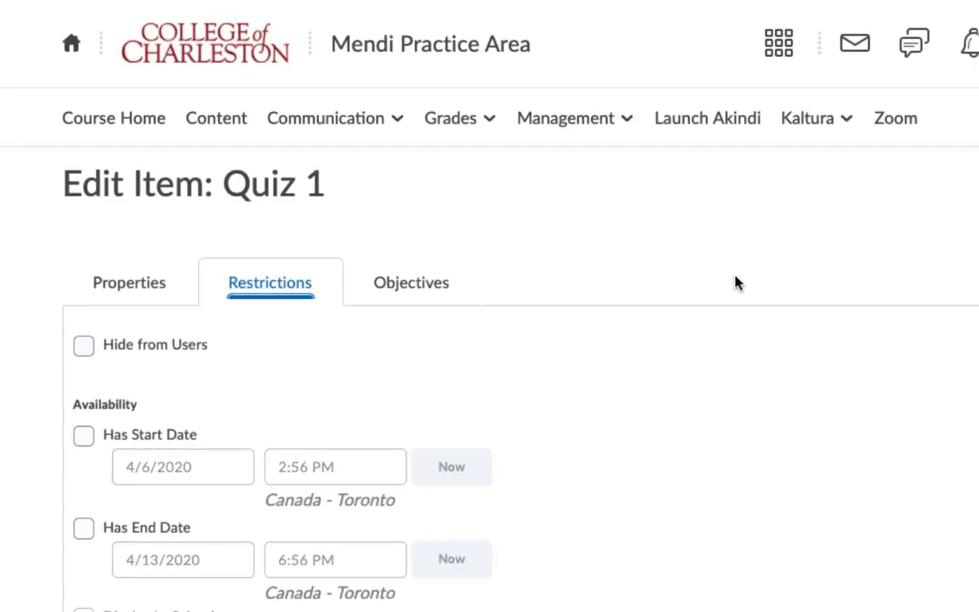
pyautogui.click(83, 347)
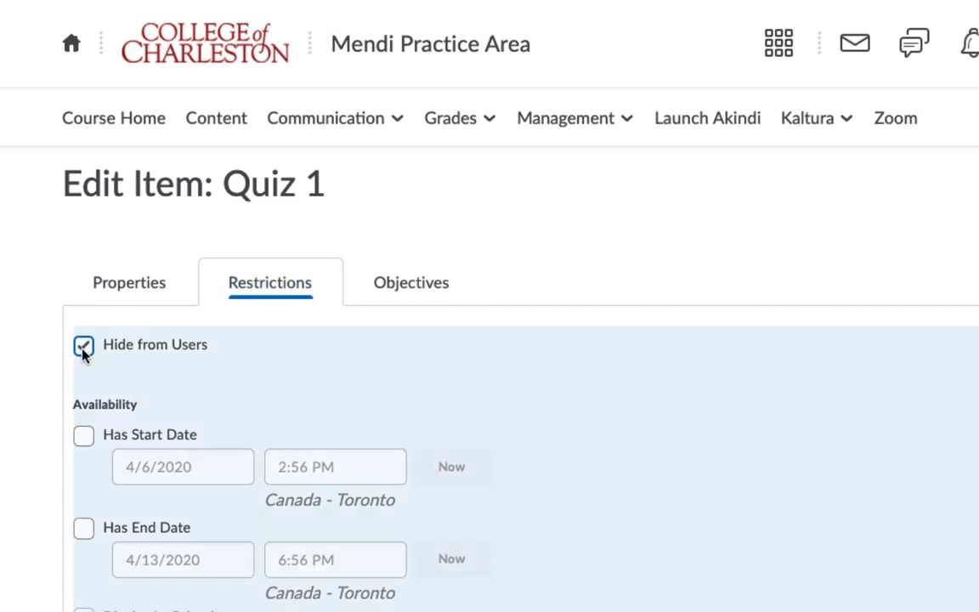
pyautogui.click(83, 346)
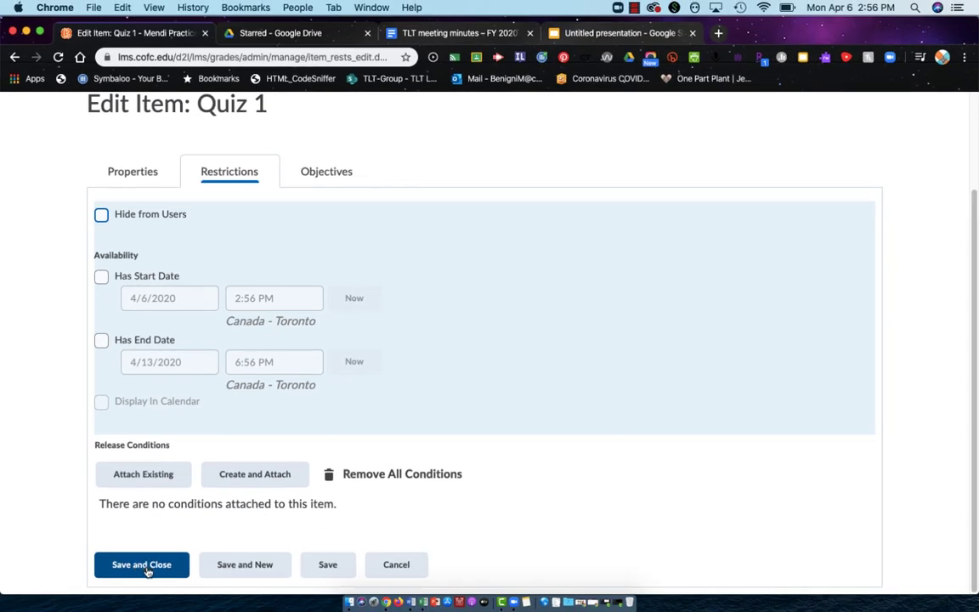
# Save Quiz 1 and start a new Numeric grade item named Quiz 2, assigned to the Quizzes category
pyautogui.click(246, 565)
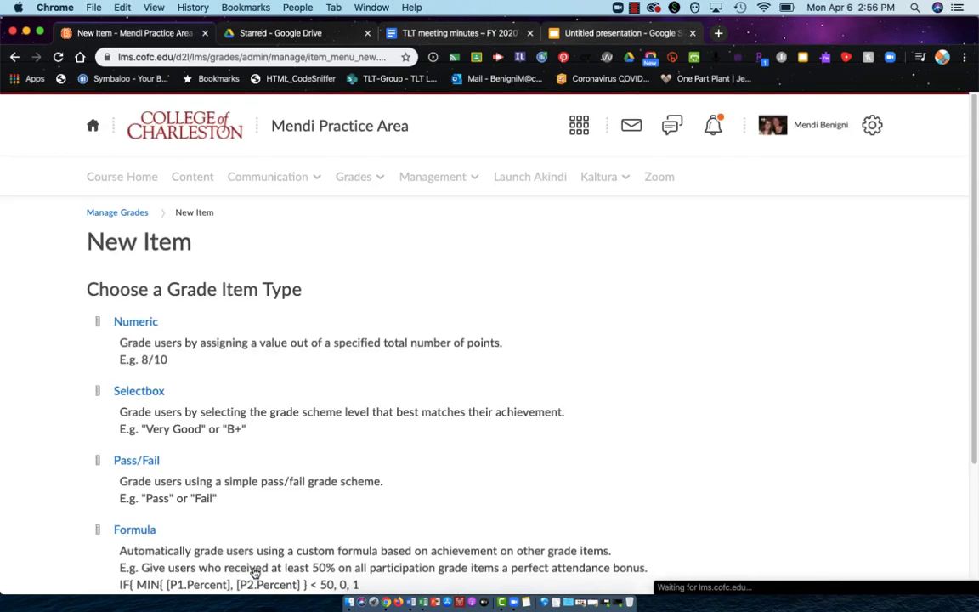
pyautogui.click(142, 324)
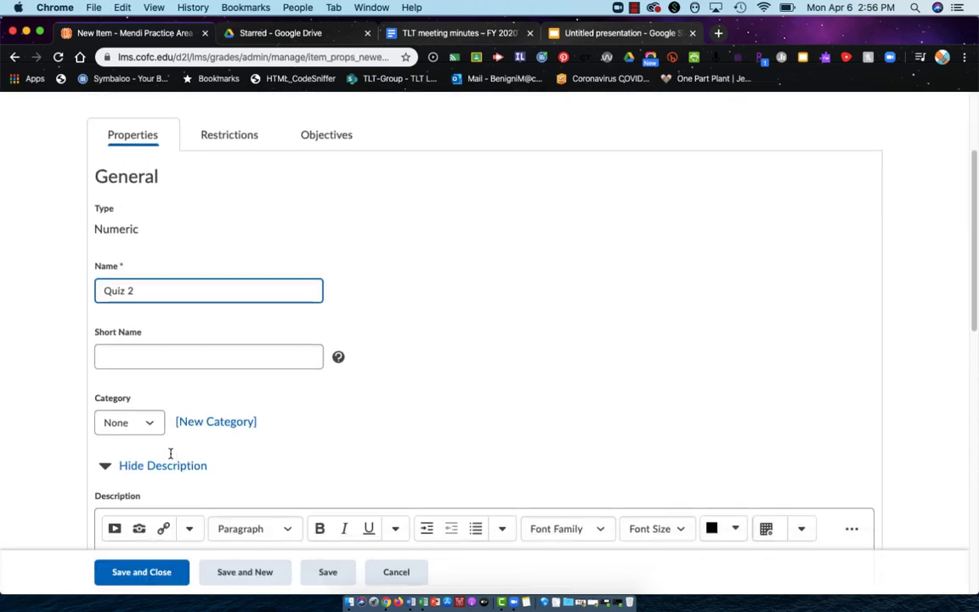
pyautogui.scroll(-3, 170, 424)
pyautogui.click(144, 248)
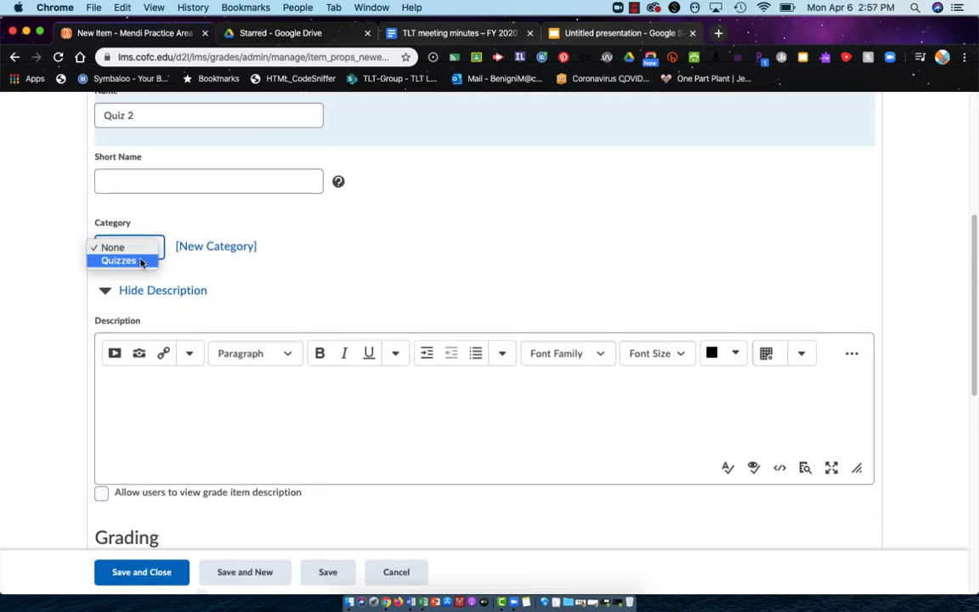
pyautogui.click(139, 261)
# Review Quiz 2's grading settings, and save and close the item
pyautogui.scroll(-5, 188, 393)
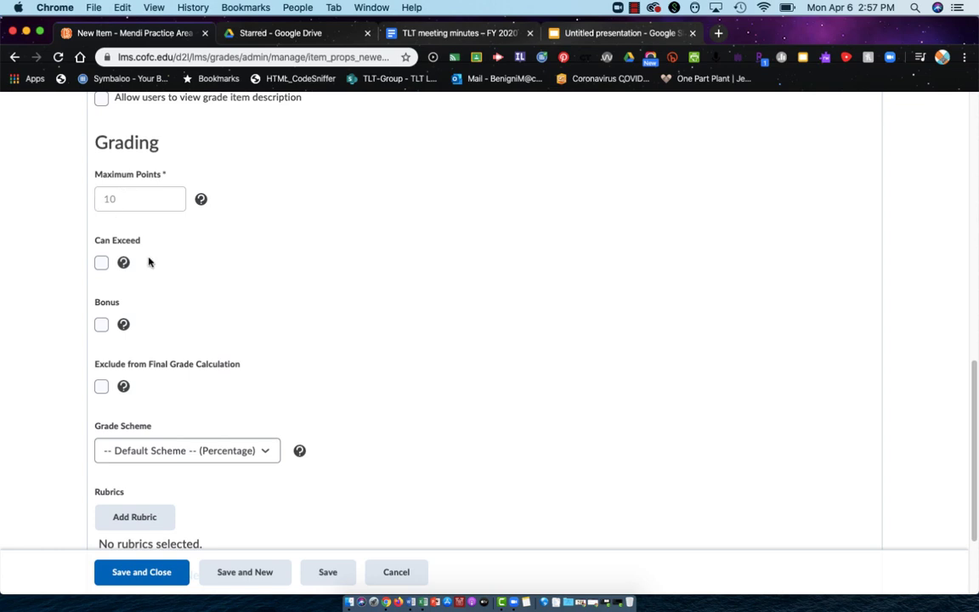
pyautogui.scroll(-3, 148, 289)
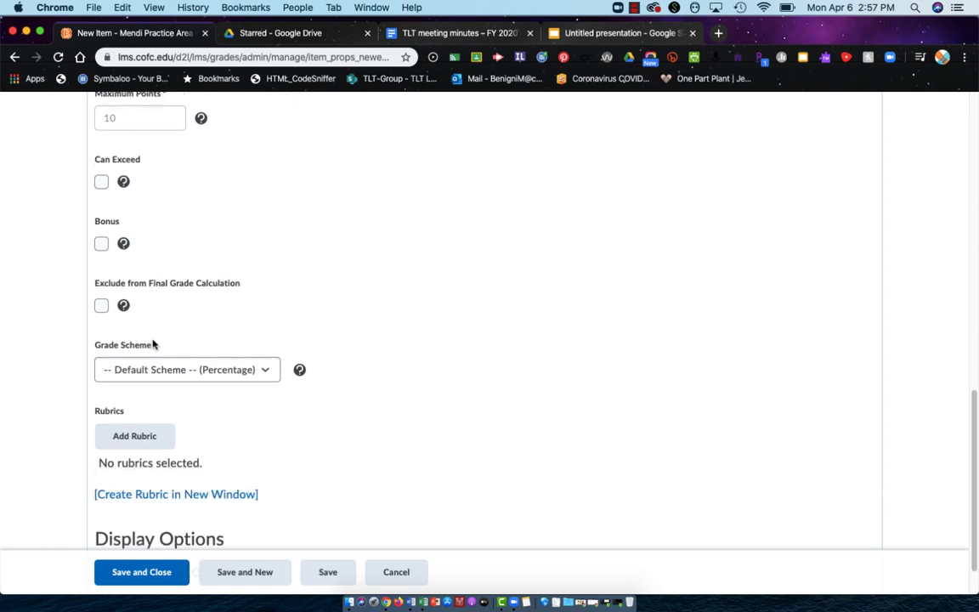
pyautogui.click(141, 565)
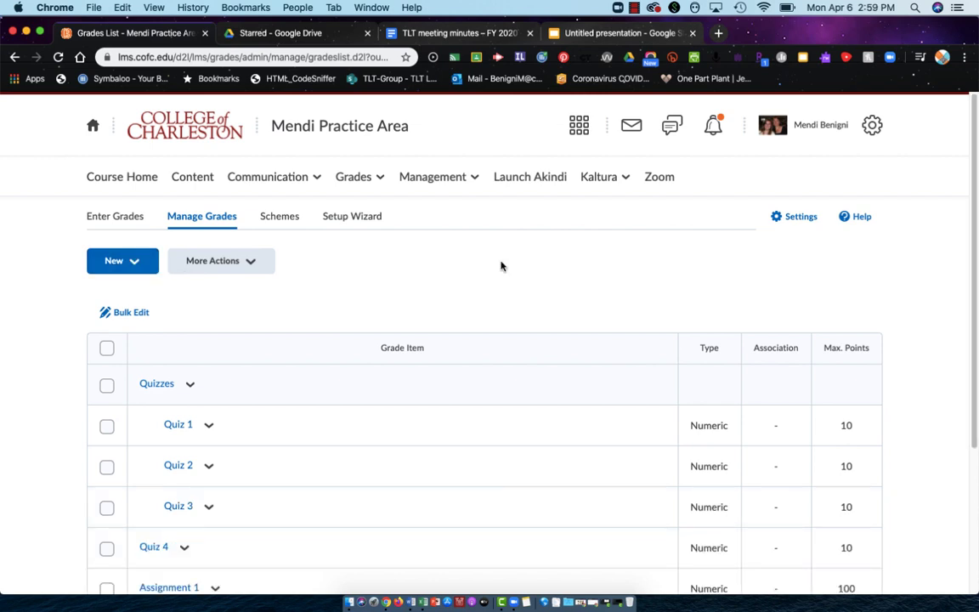
# Edit the Quiz 4 grade item to assign it to the Quizzes category, and save and close it
pyautogui.scroll(-5, 501, 266)
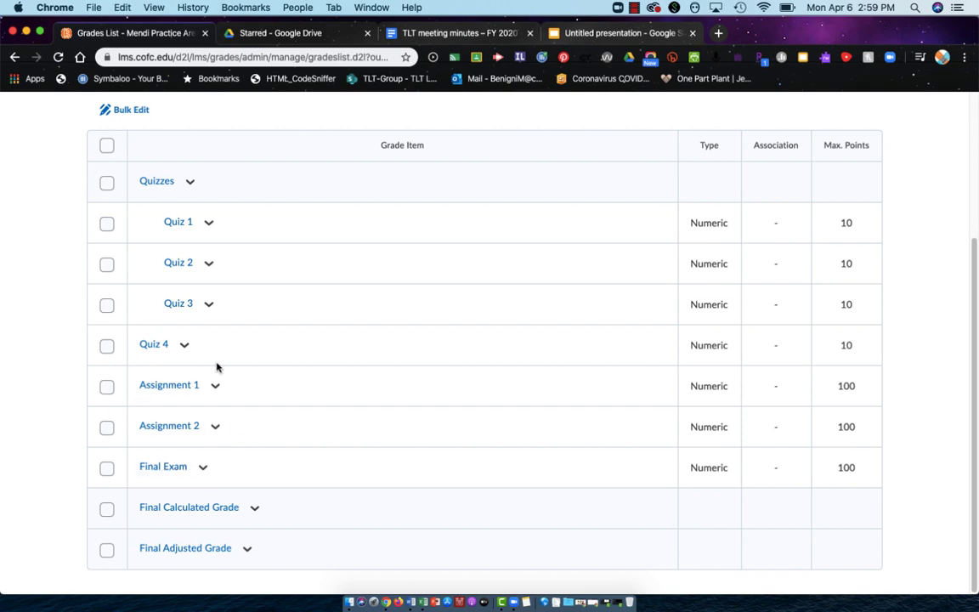
pyautogui.scroll(3, 190, 371)
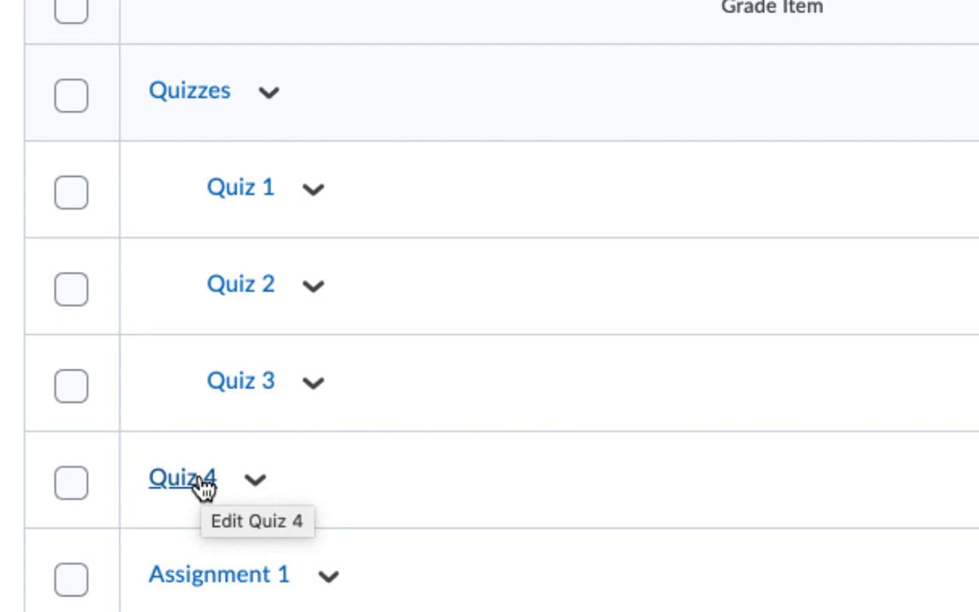
pyautogui.click(259, 490)
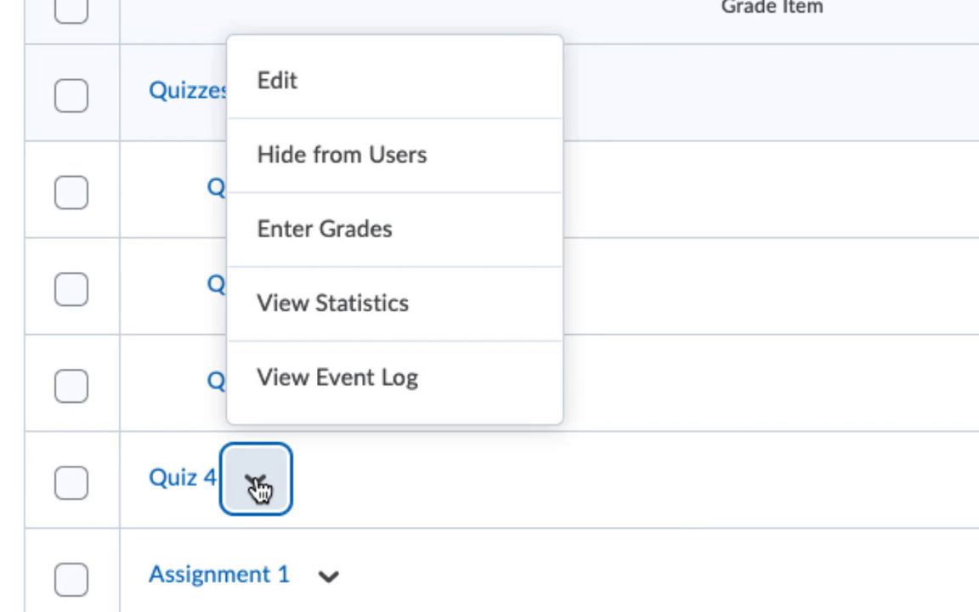
pyautogui.click(302, 84)
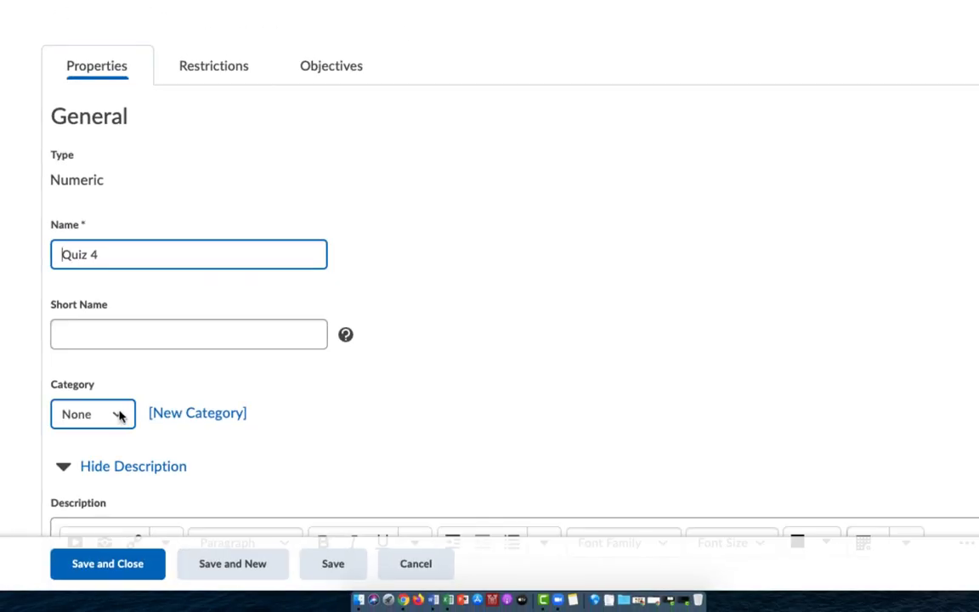
pyautogui.click(119, 414)
pyautogui.press('Down')
pyautogui.press('Return')
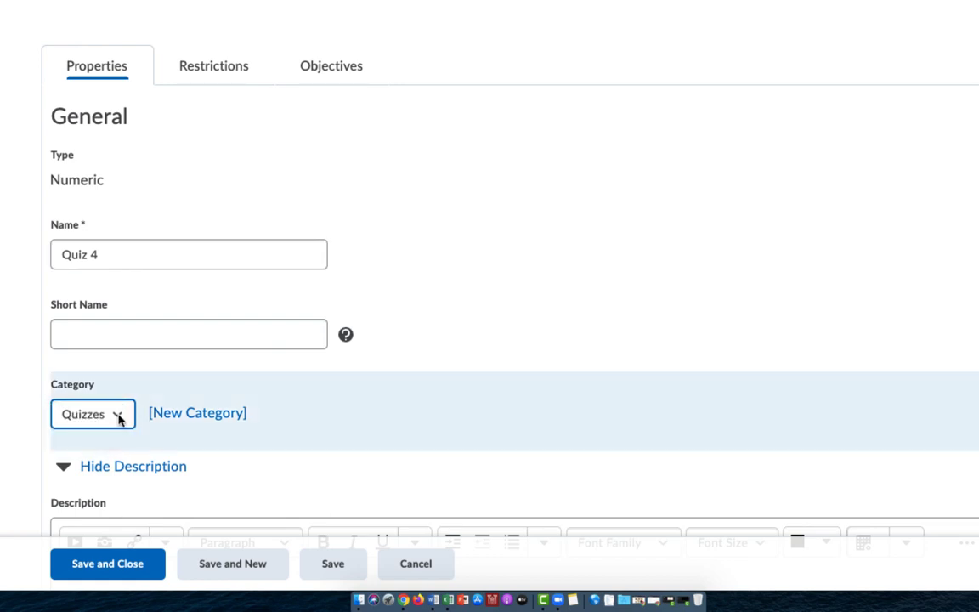
pyautogui.click(116, 571)
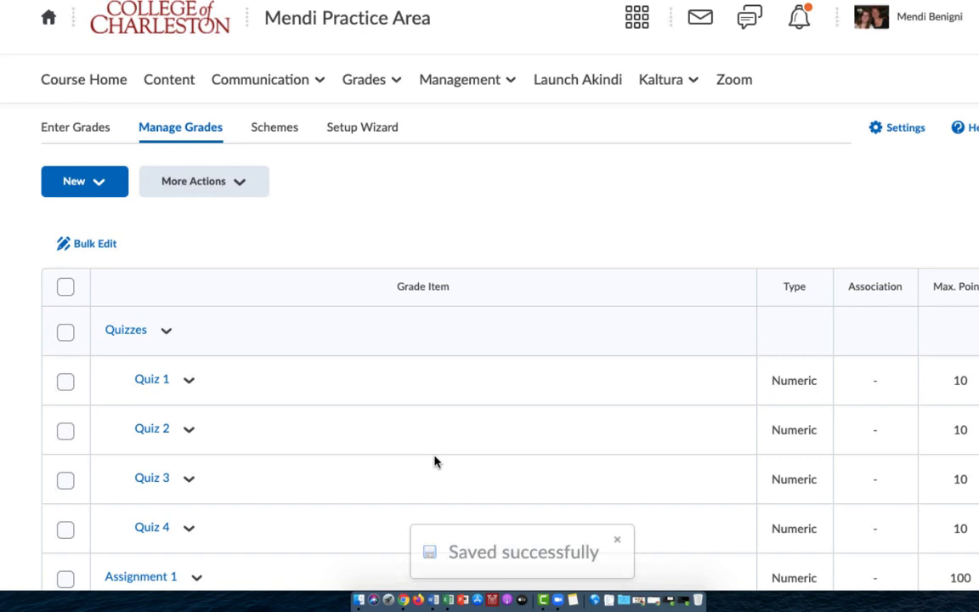
# Look over the grade item list and open the choices for adding a new item or category
pyautogui.scroll(-3, 425, 456)
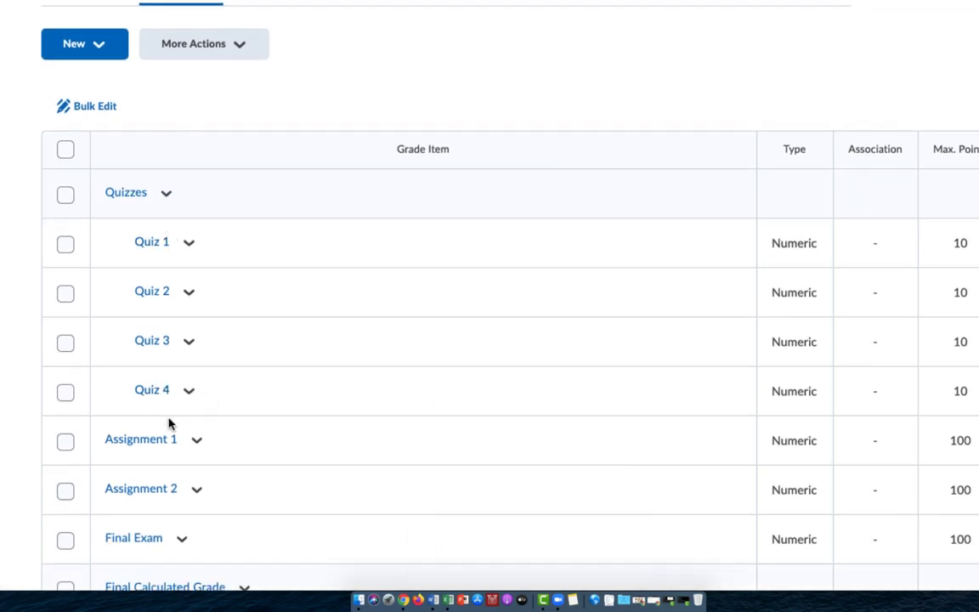
pyautogui.scroll(-2, 170, 423)
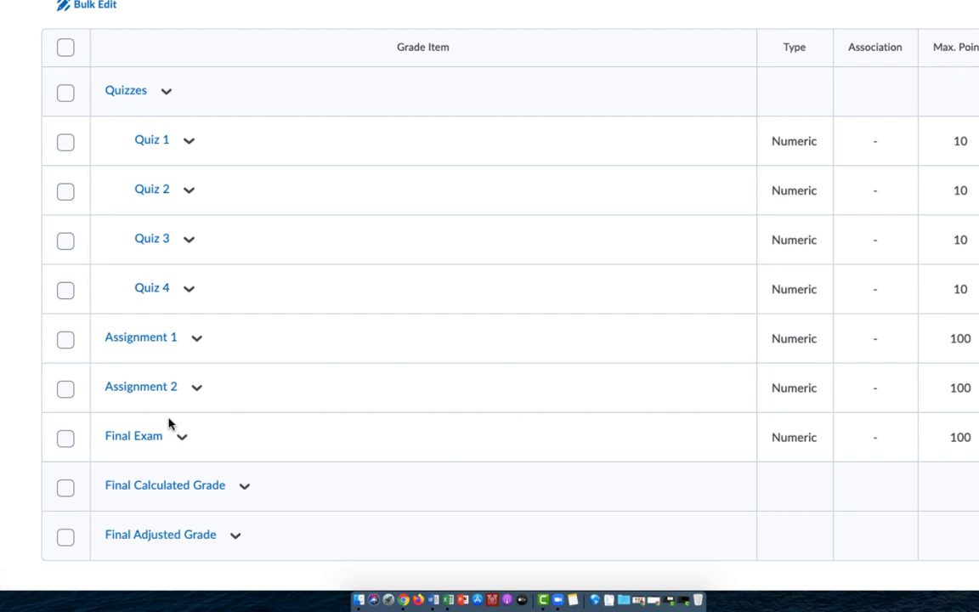
pyautogui.scroll(2, 168, 423)
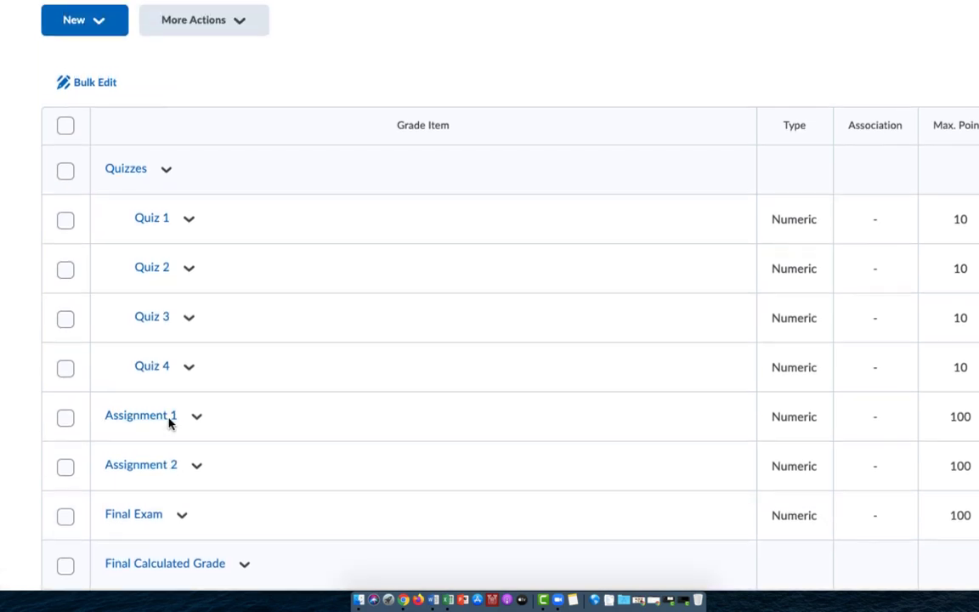
pyautogui.click(103, 28)
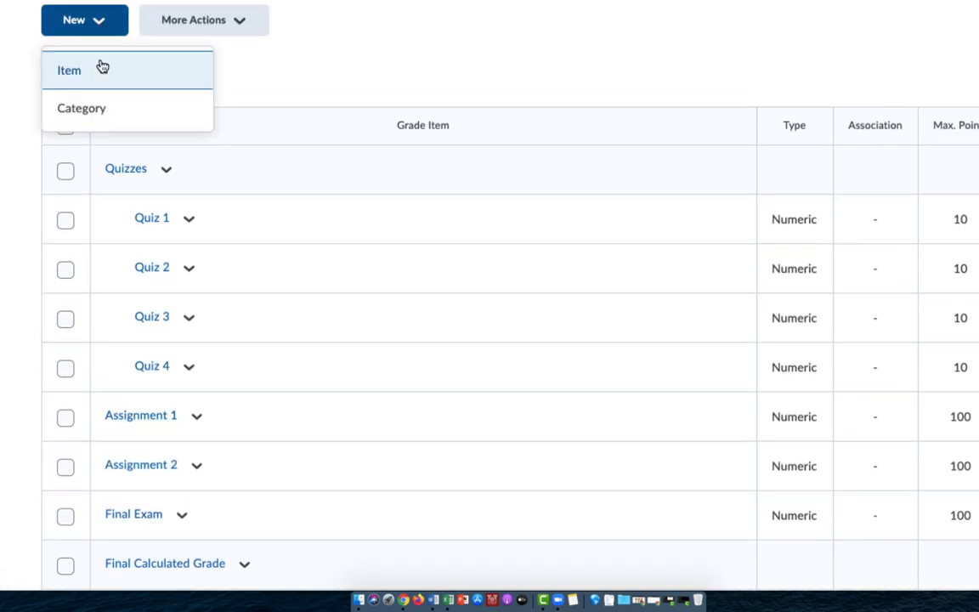